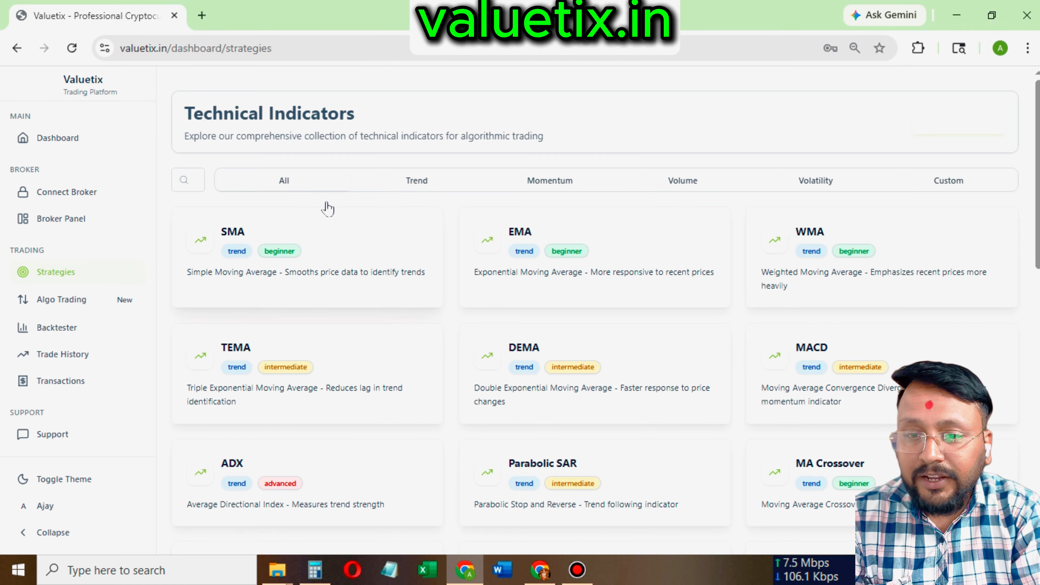
Step: Review the Trend category of technical indicators and look at the broker connection page
click(429, 182)
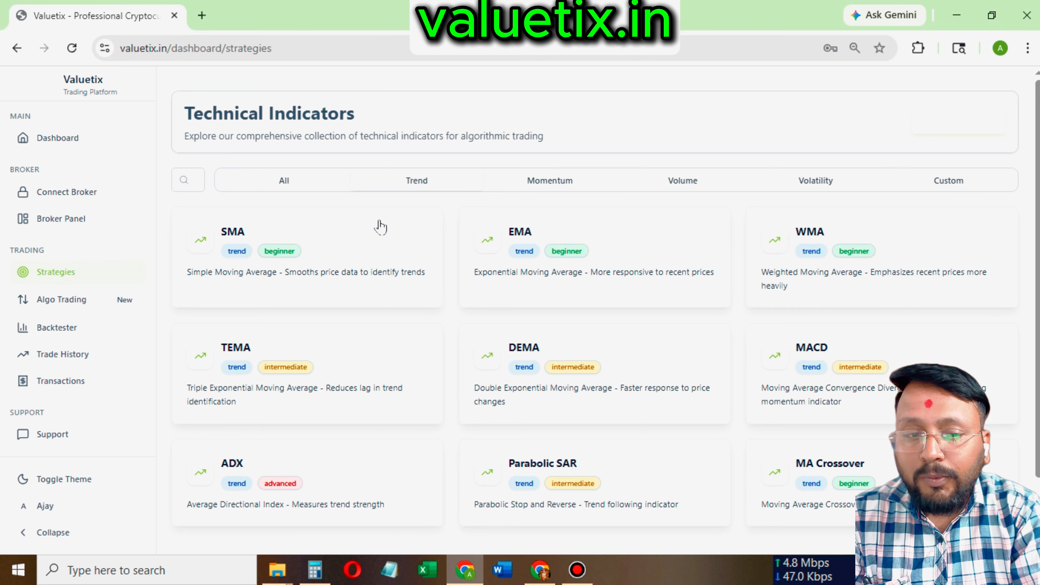
drag(1038, 189, 1038, 219)
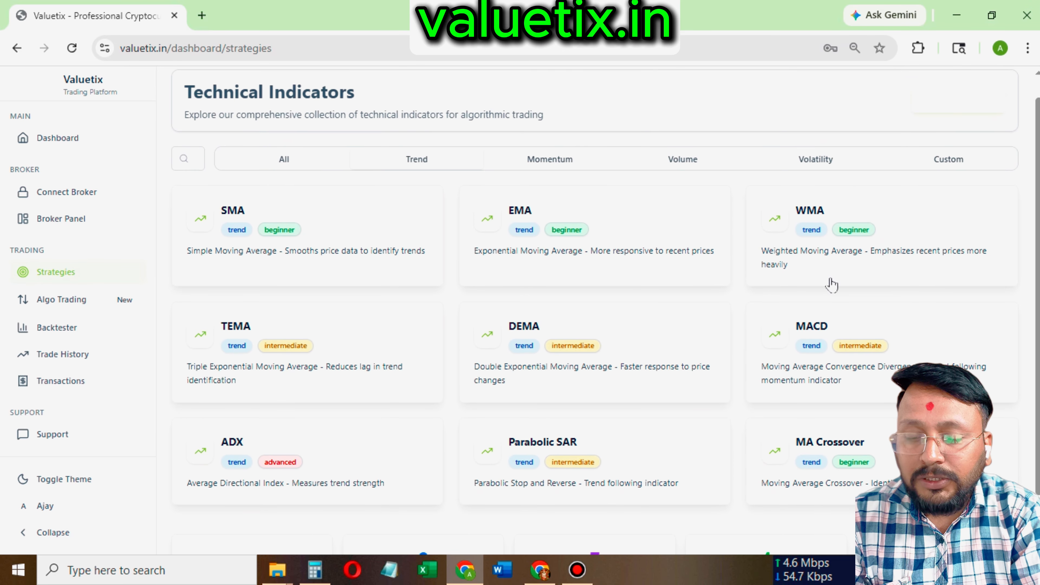
click(330, 198)
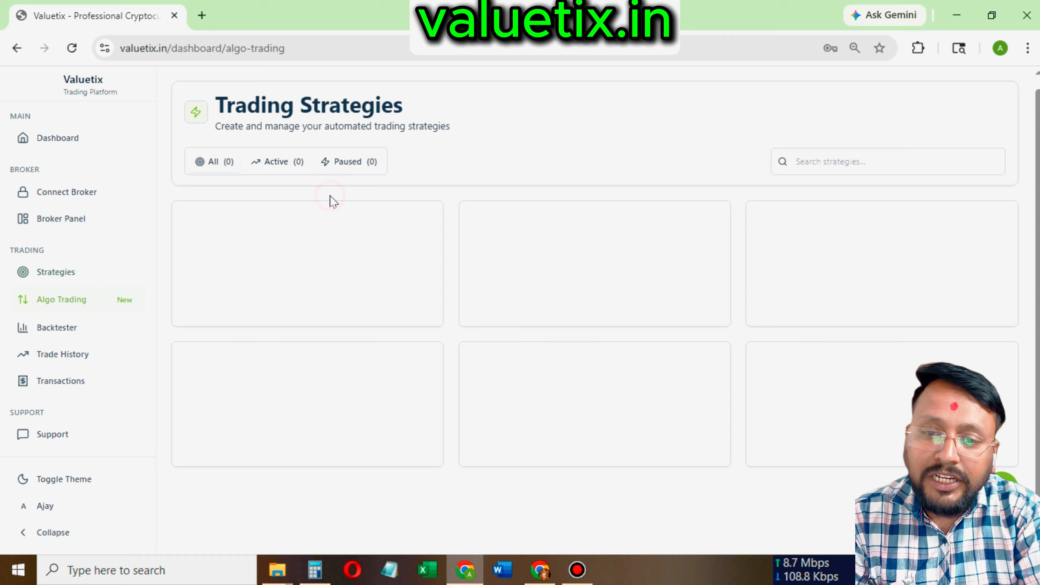
click(53, 198)
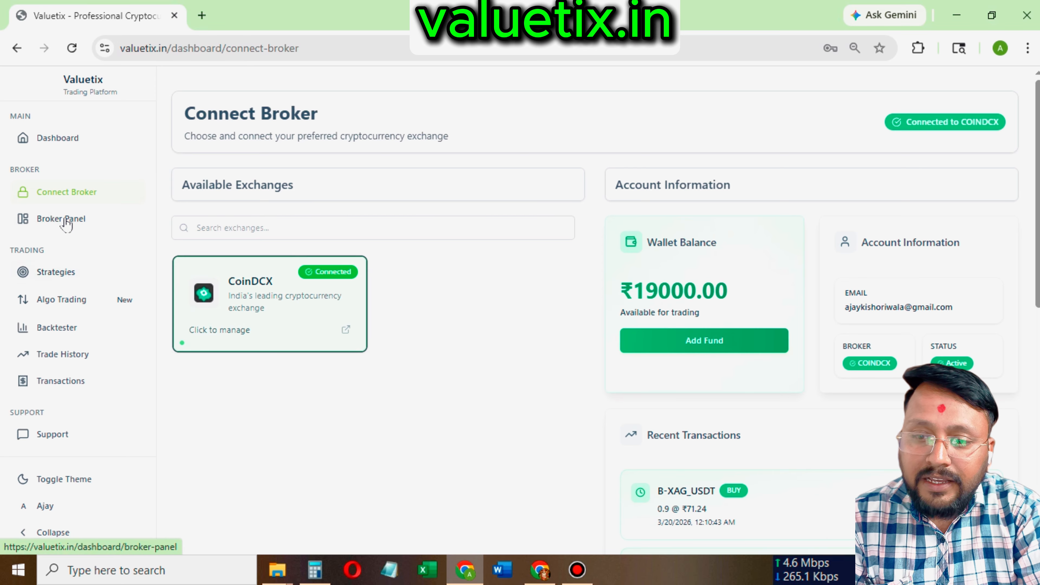
Step: Return to the strategies page and examine the technical indicators in the Momentum, Volume, Volatility and Custom categories
click(68, 275)
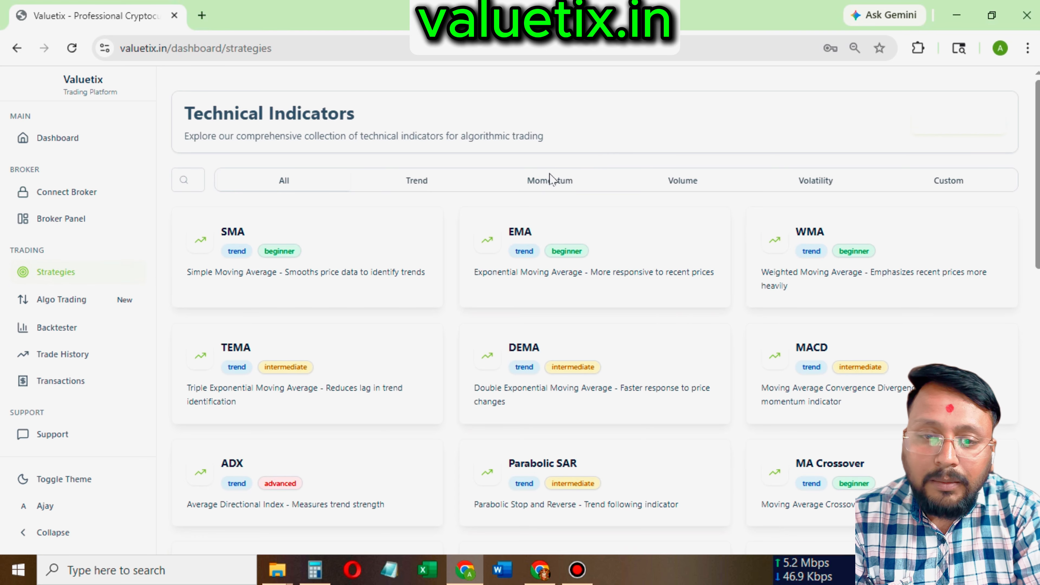
click(547, 187)
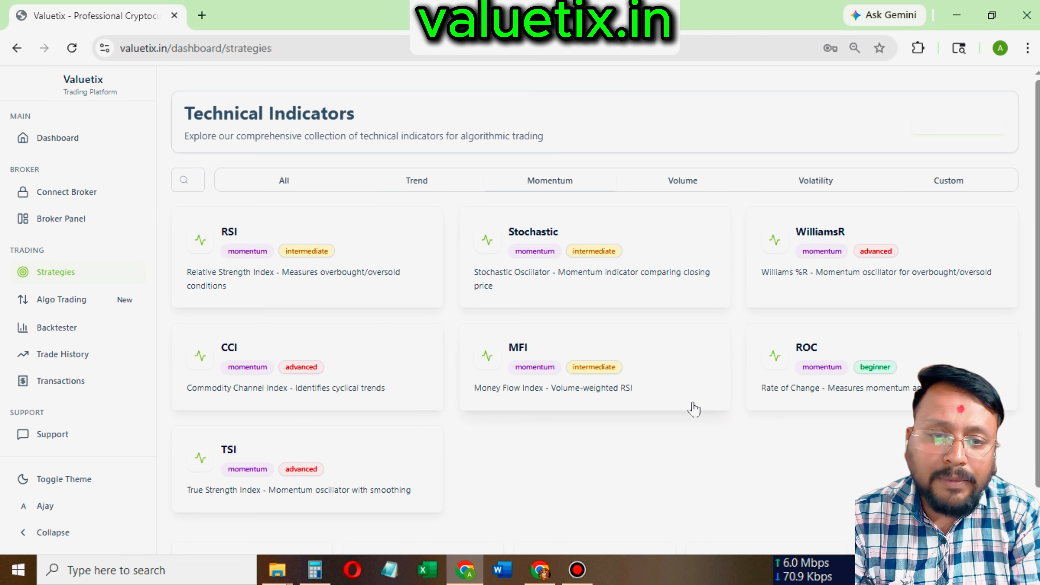
click(701, 181)
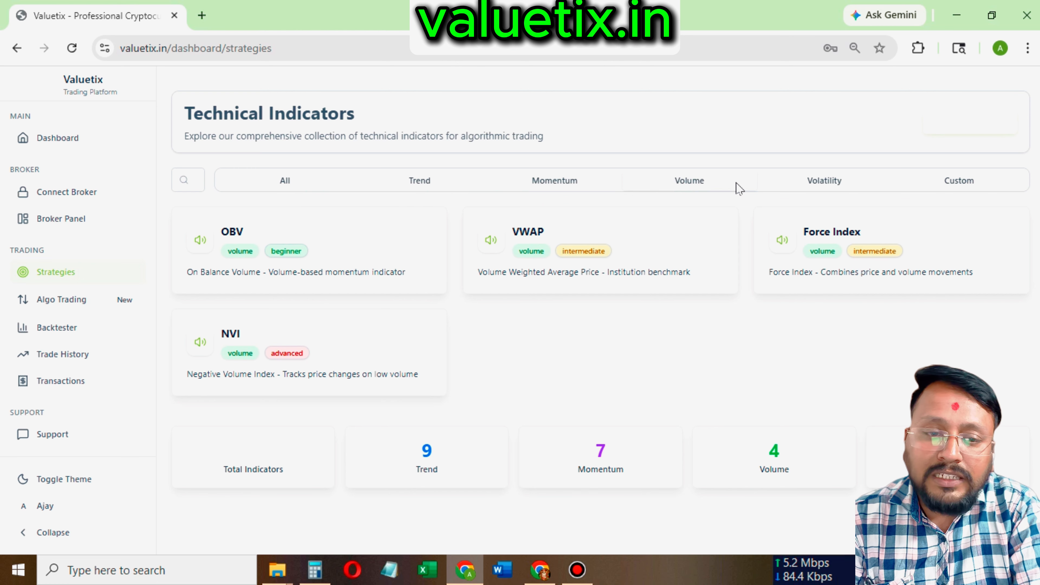
click(813, 186)
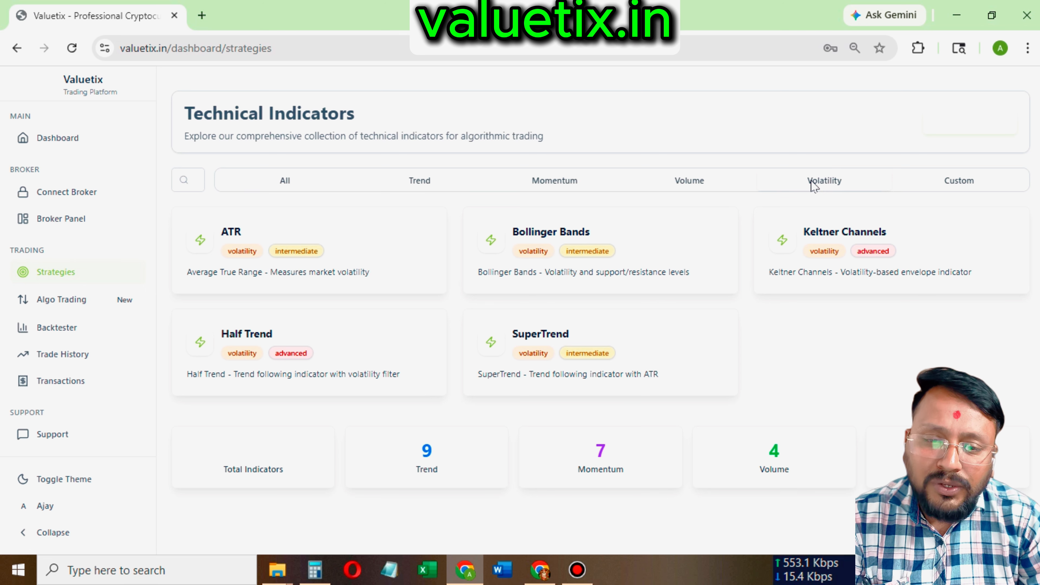
click(959, 181)
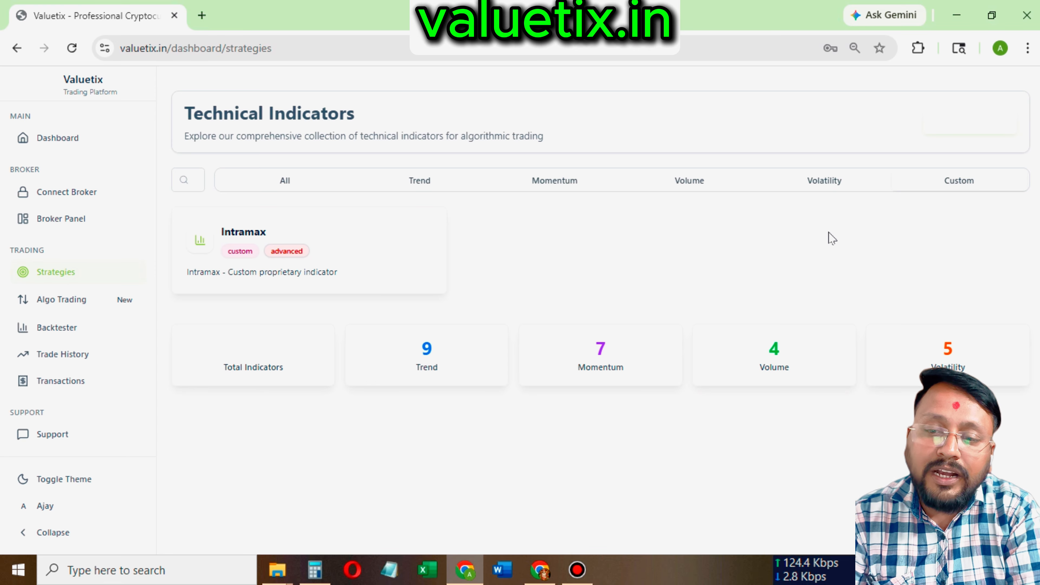
Step: Start creating the first algo trading strategy and enter the account holder's first name as the strategy name
click(87, 305)
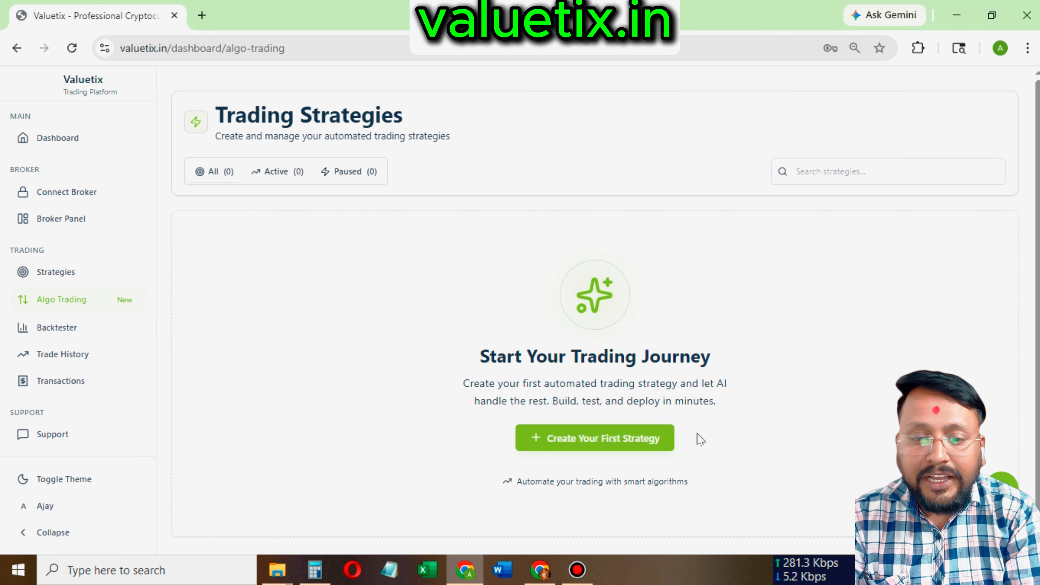
click(619, 439)
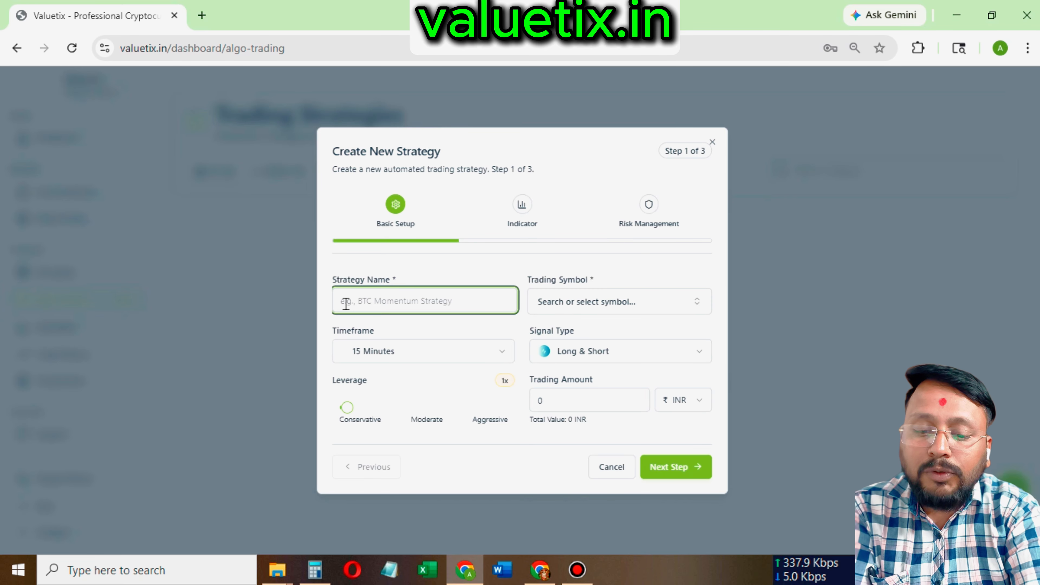
text(ajay)
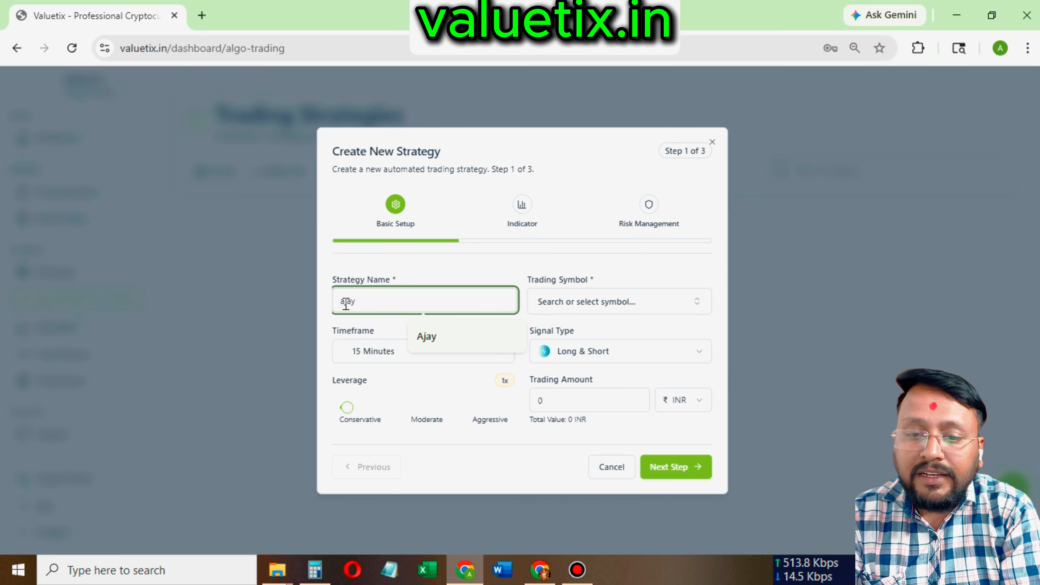
click(467, 338)
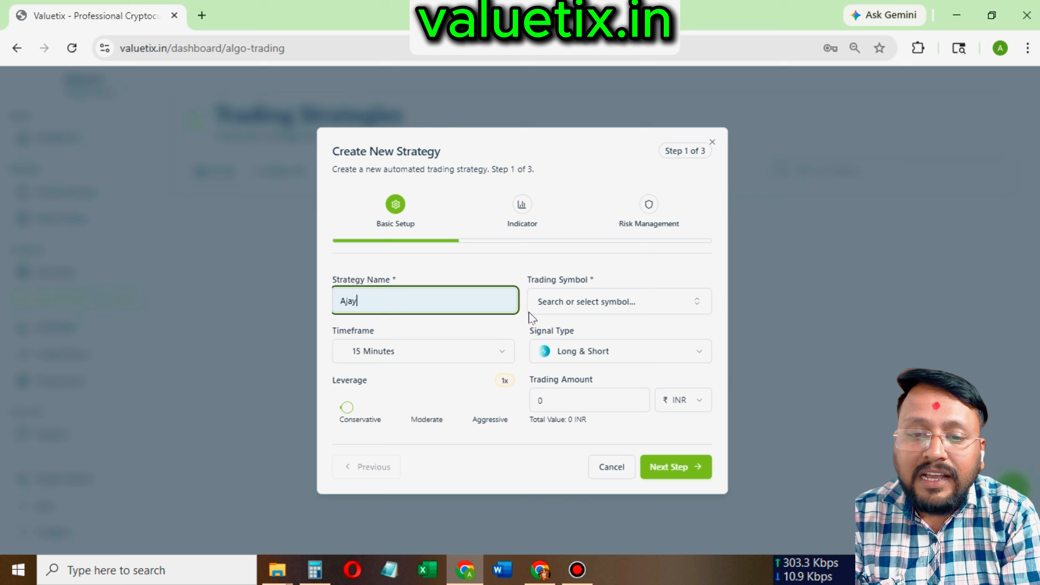
Step: Search the new strategy's trading symbols for btc and xag, clearing each search term
click(554, 303)
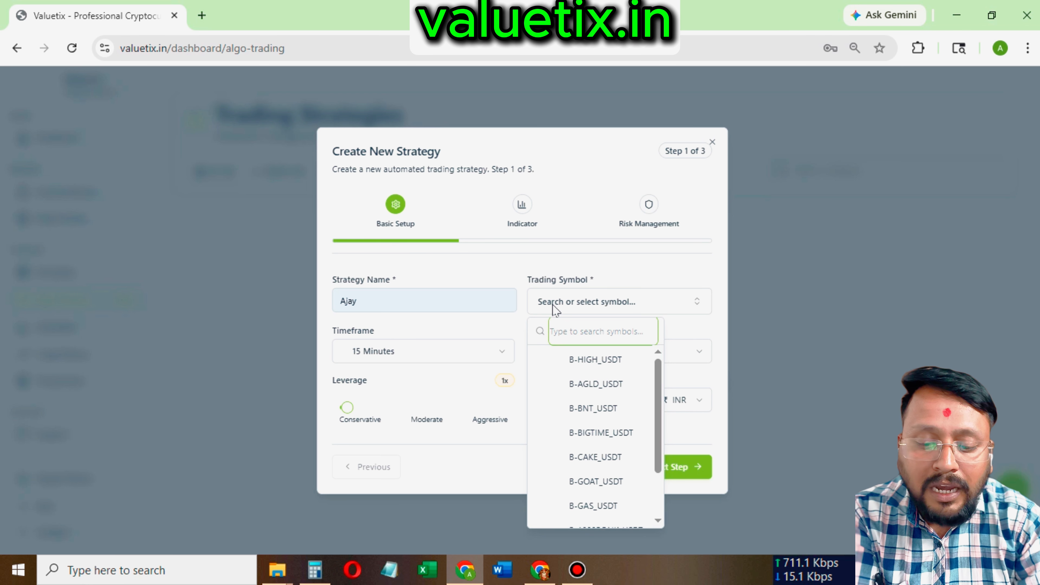
text(btc)
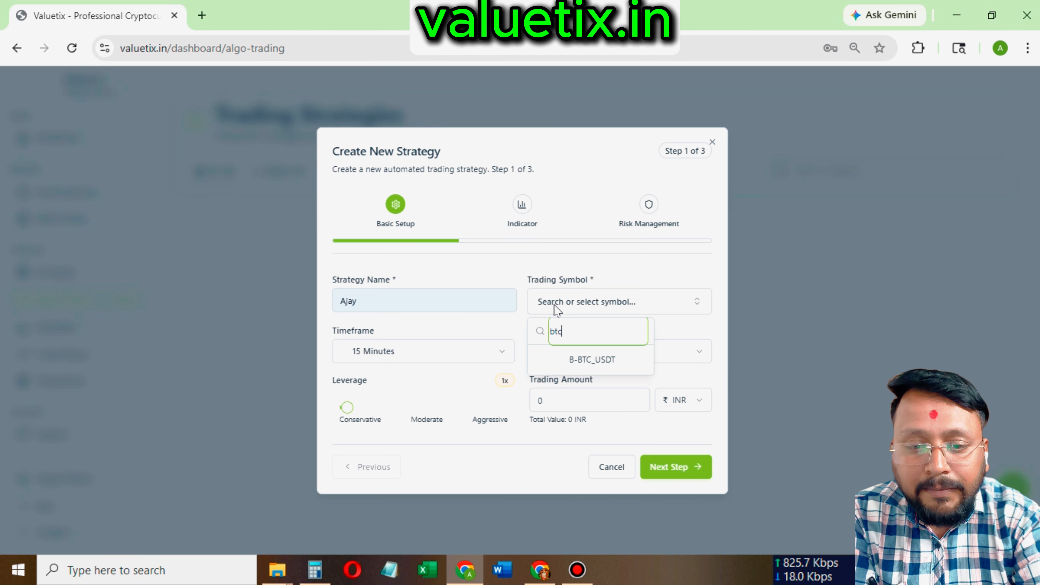
key(BackSpace)
key(BackSpace)
key(BackSpace)
text(xag)
key(BackSpace)
key(BackSpace)
key(BackSpace)
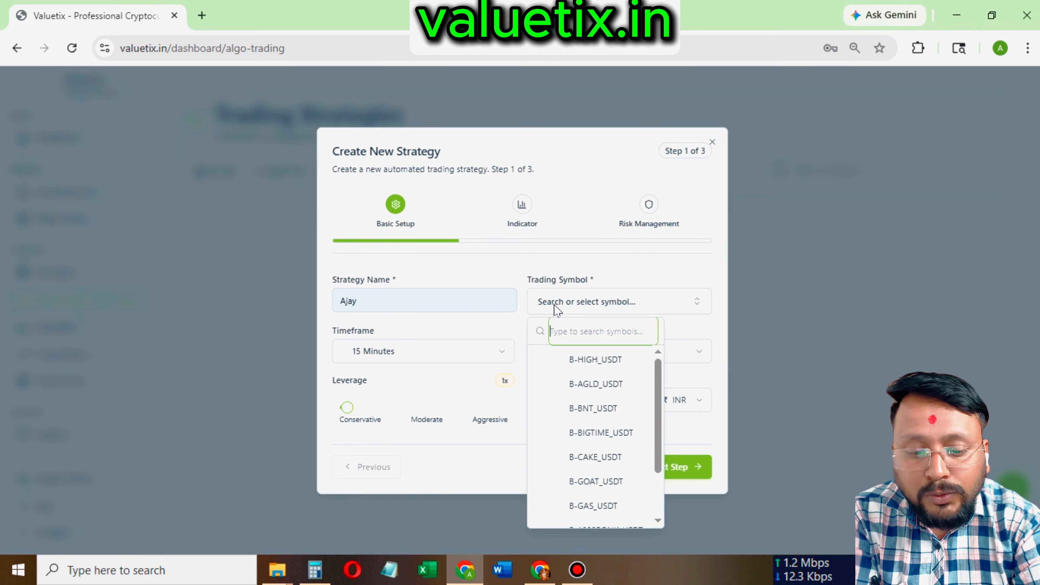
Step: Search the trading symbols for paxg and xau, clearing each search term
text(paxg)
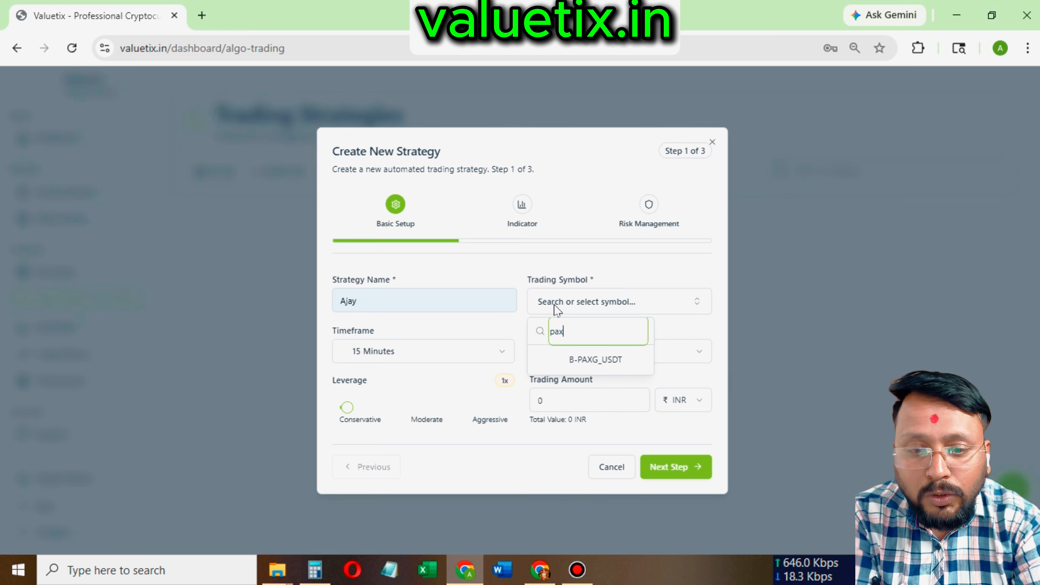
key(BackSpace)
key(BackSpace)
key(BackSpace)
key(BackSpace)
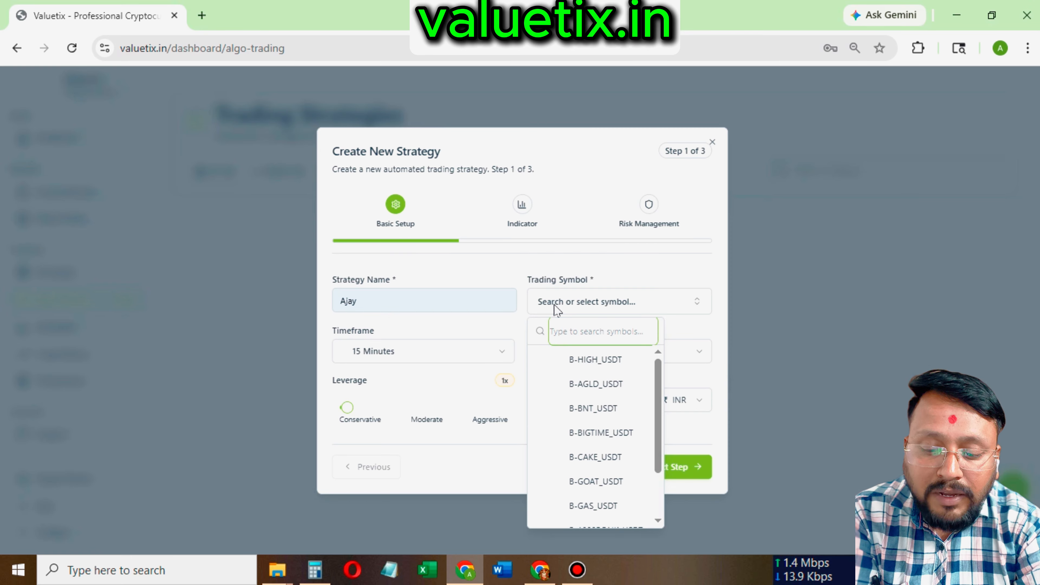
text(xa)
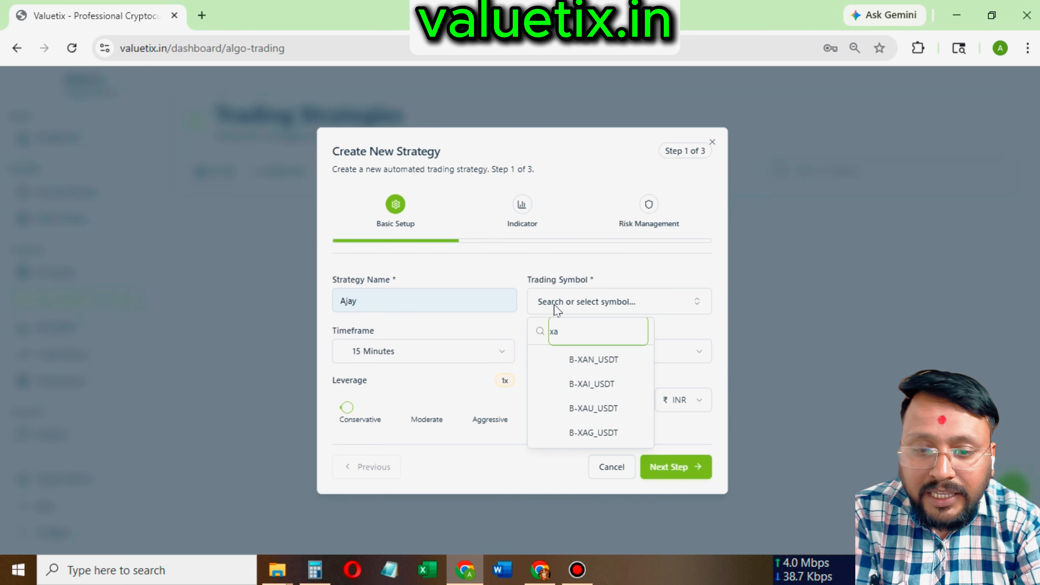
text(d)
key(BackSpace)
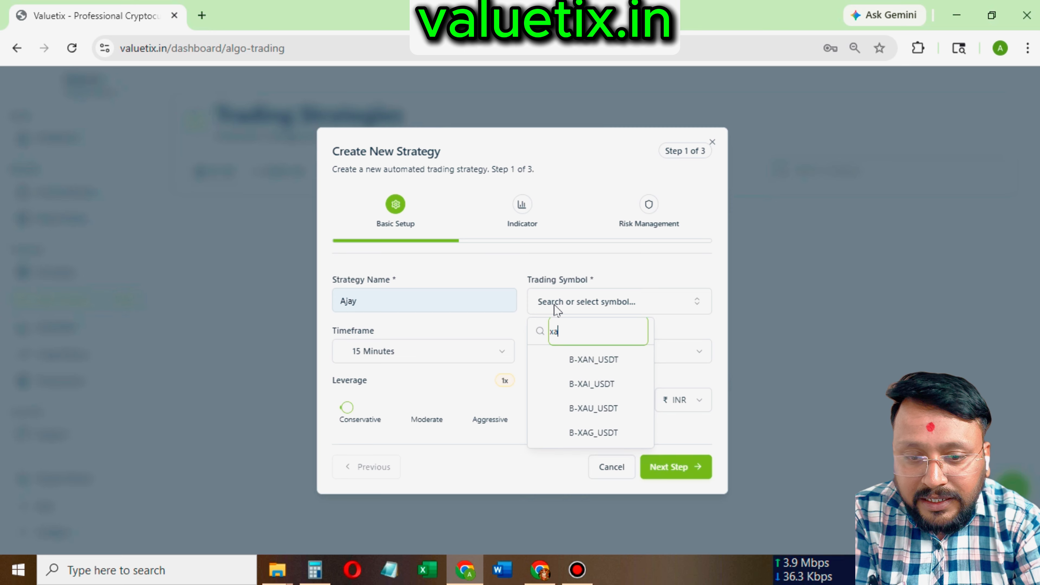
text(u)
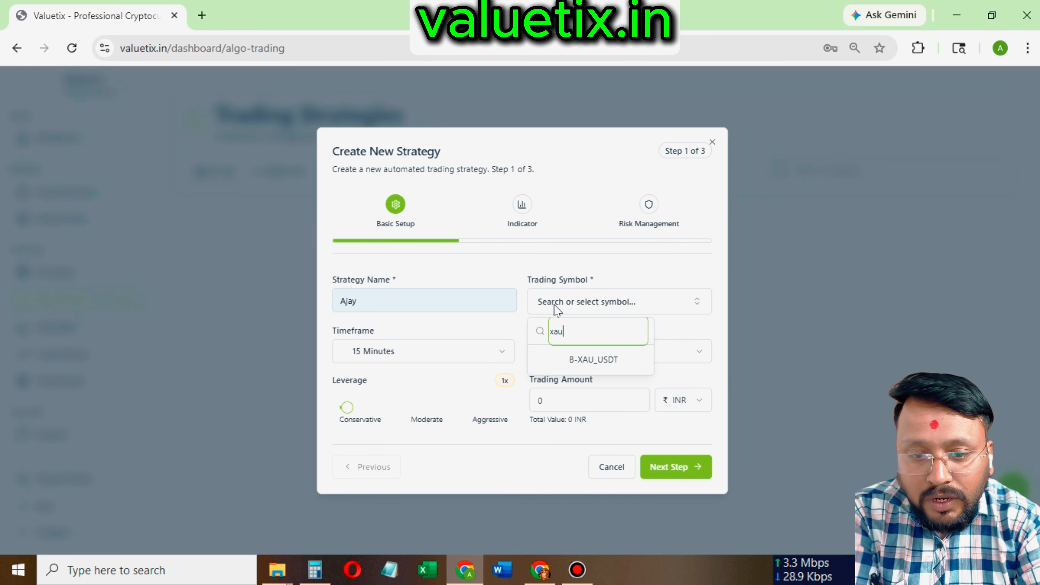
key(BackSpace)
key(BackSpace)
key(BackSpace)
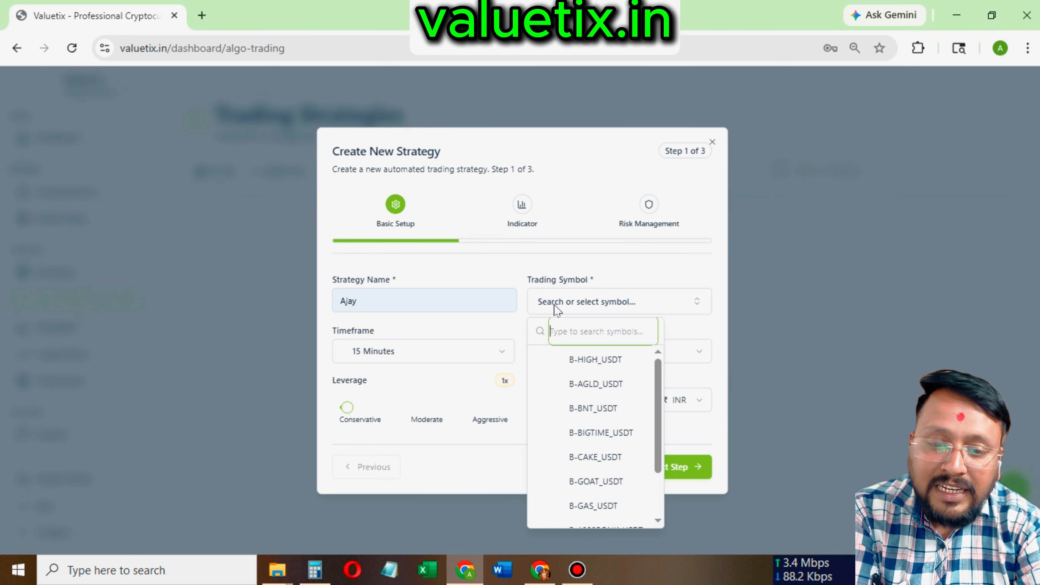
Step: Search the trading symbols for eth and sol, and leave the symbol search without choosing one
text(eth)
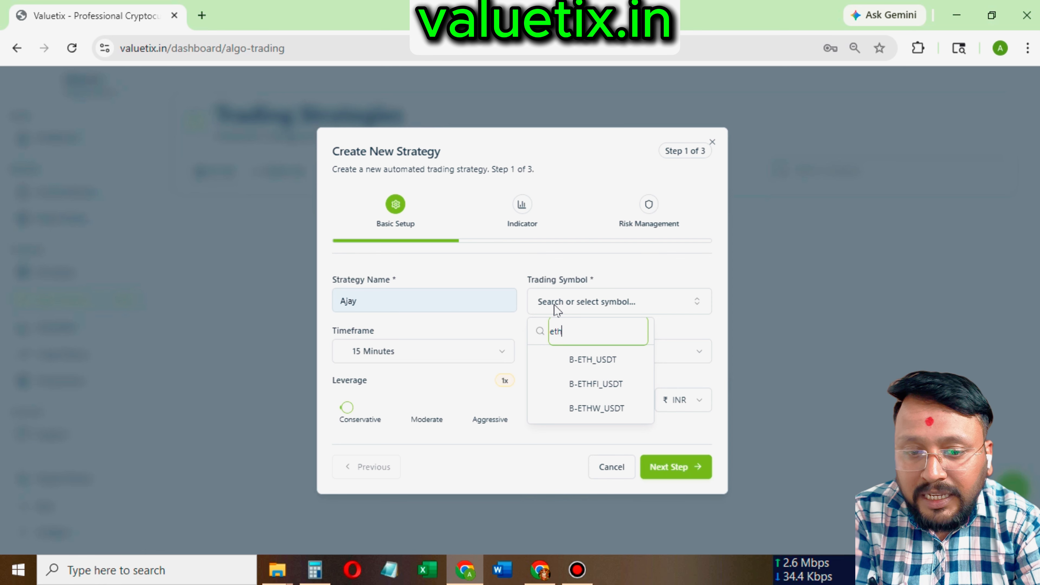
key(BackSpace)
key(BackSpace)
key(BackSpace)
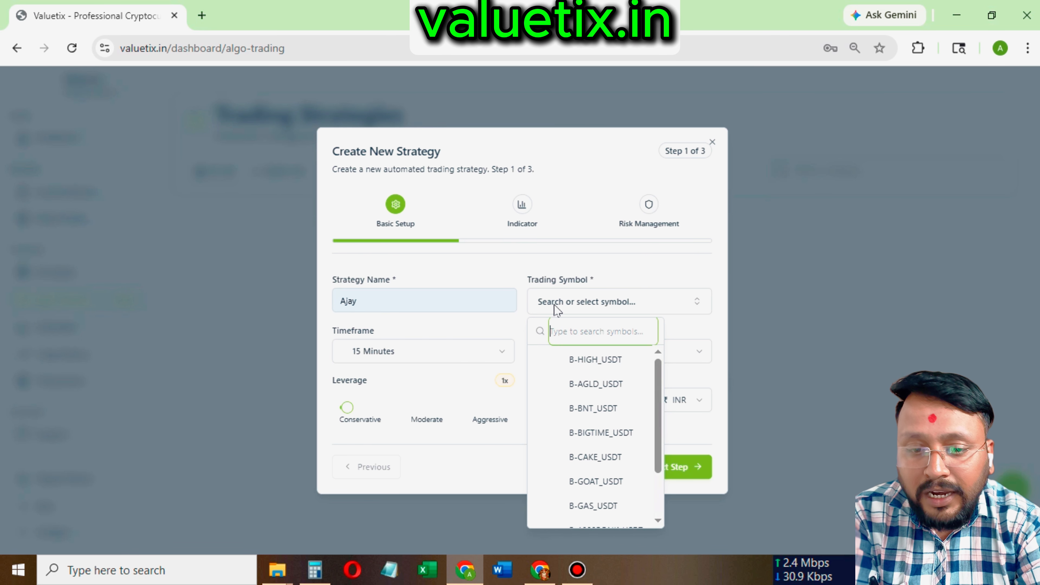
text(sol)
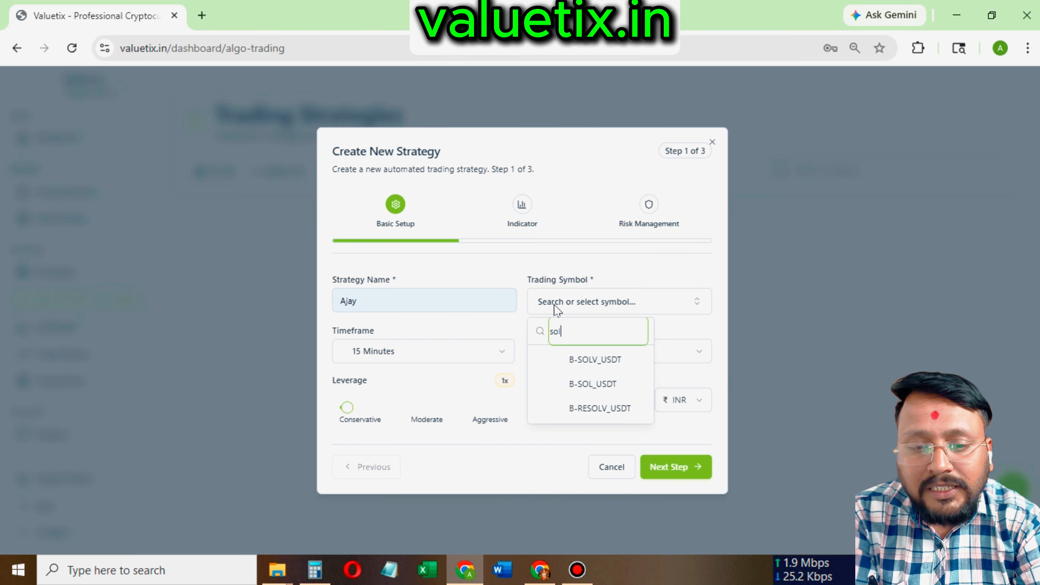
key(BackSpace)
key(BackSpace)
key(BackSpace)
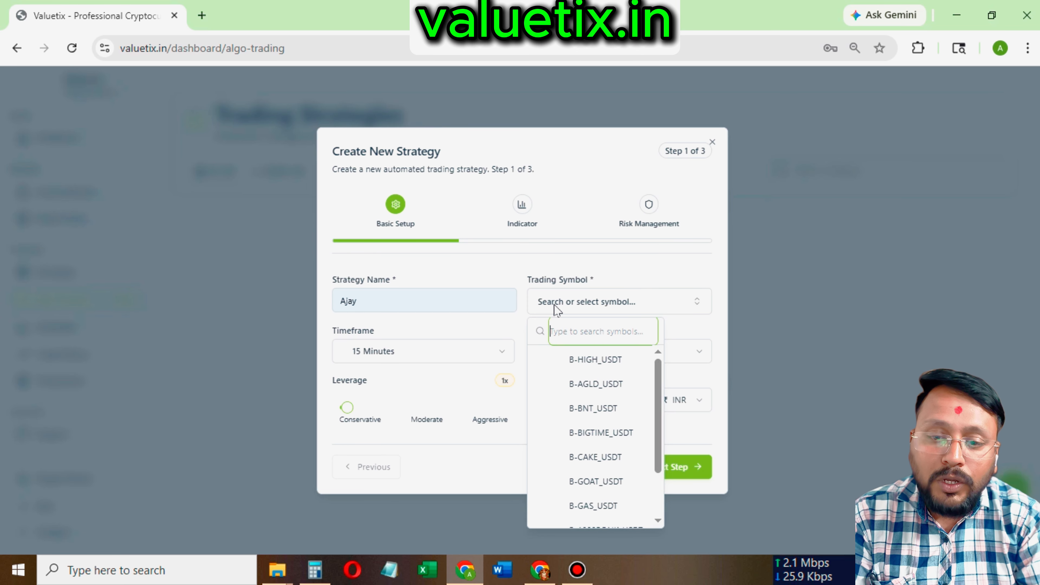
click(364, 350)
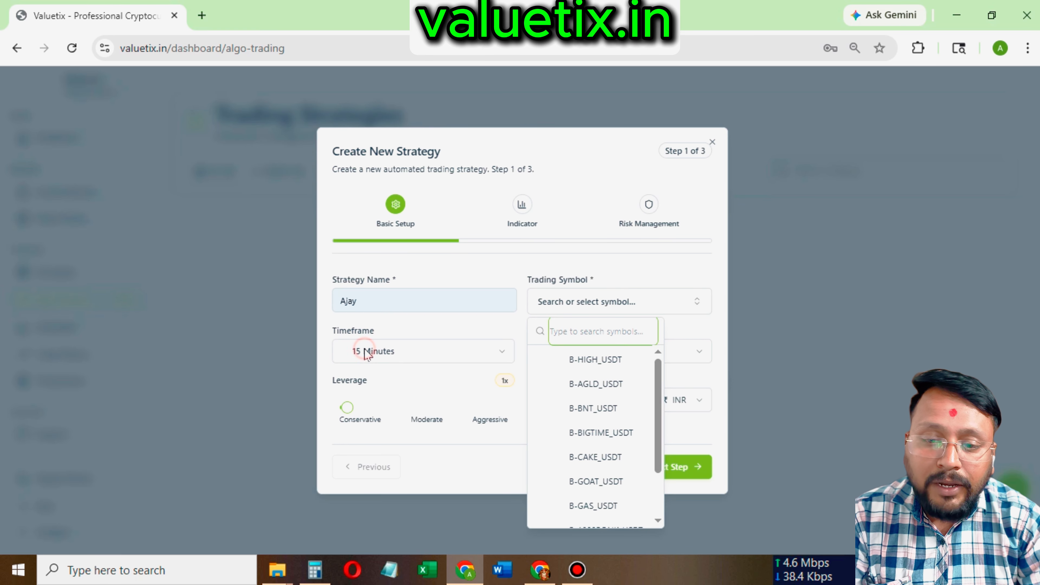
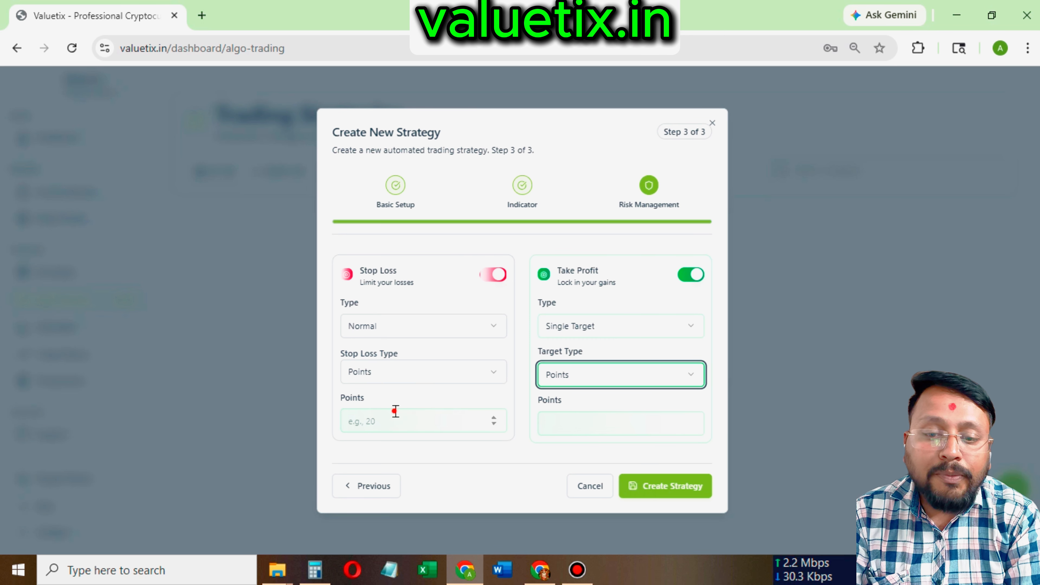
Step: Set both the stop loss and the single-target take profit to 20 points in the strategy's risk management
click(396, 412)
text(20)
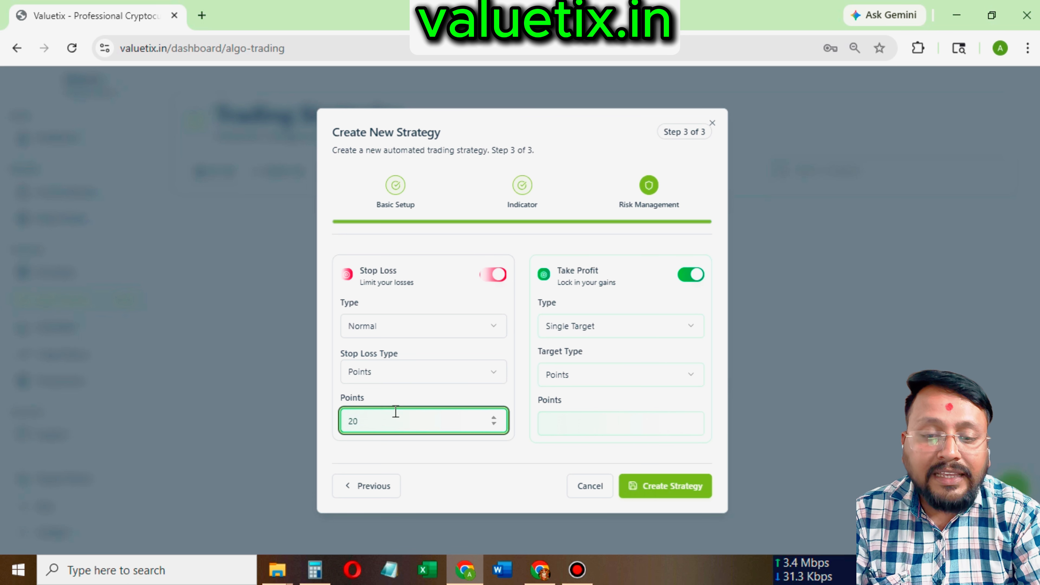
click(599, 419)
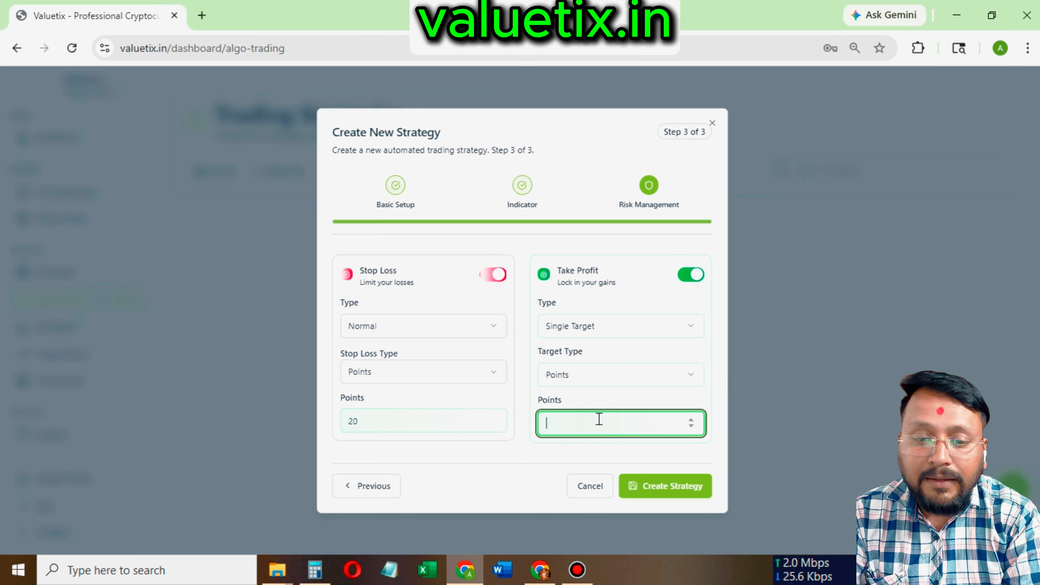
text(20)
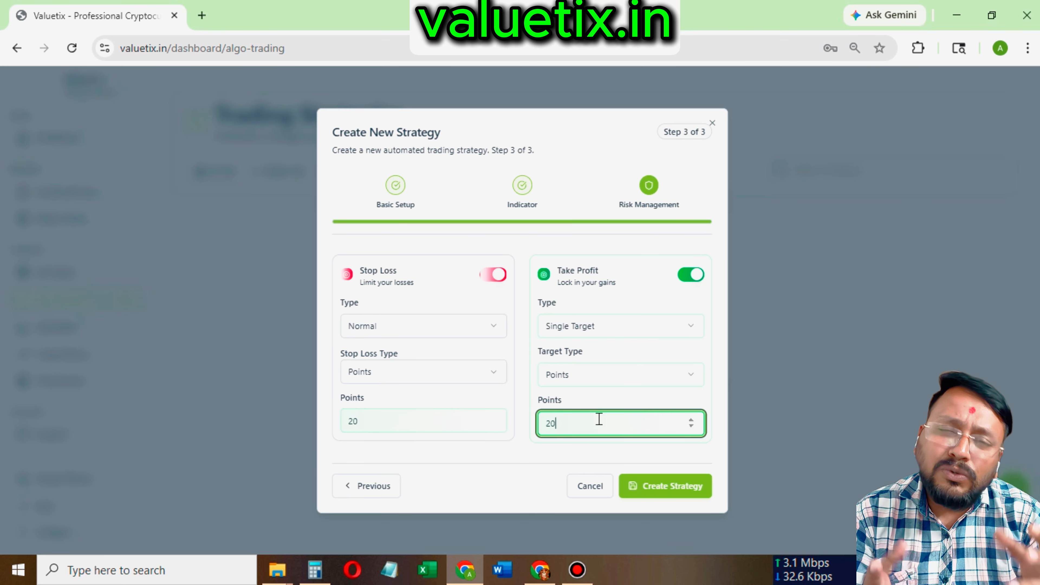
Step: Change the stop loss type to Trailing and the take profit type to Multiple Targets
click(433, 328)
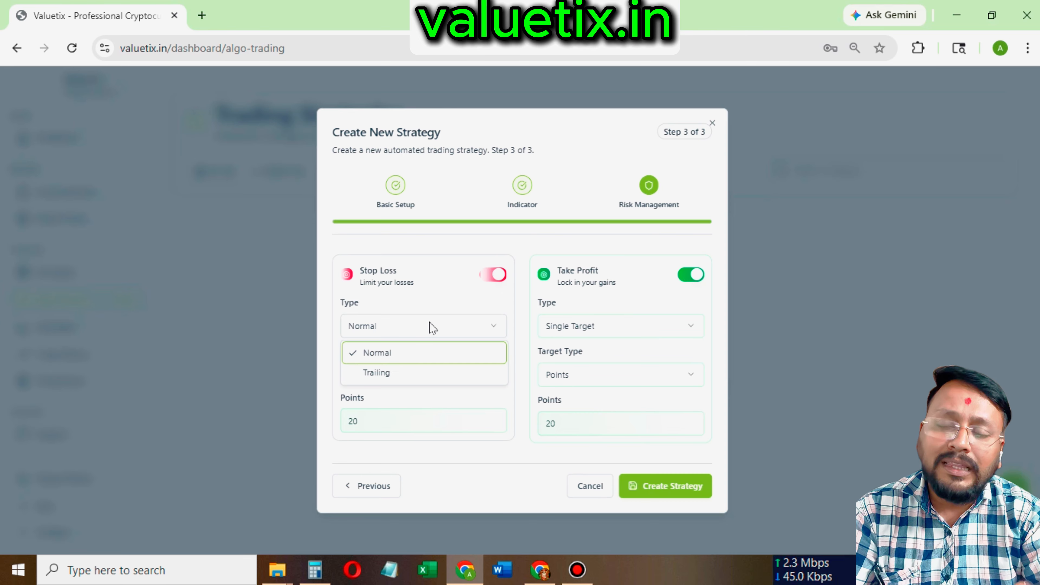
click(388, 373)
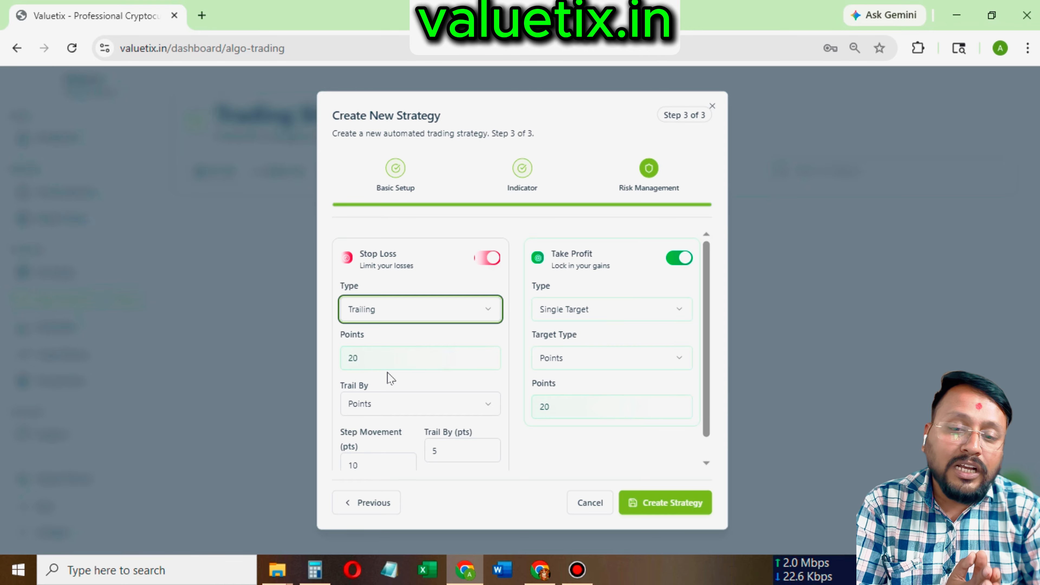
click(563, 315)
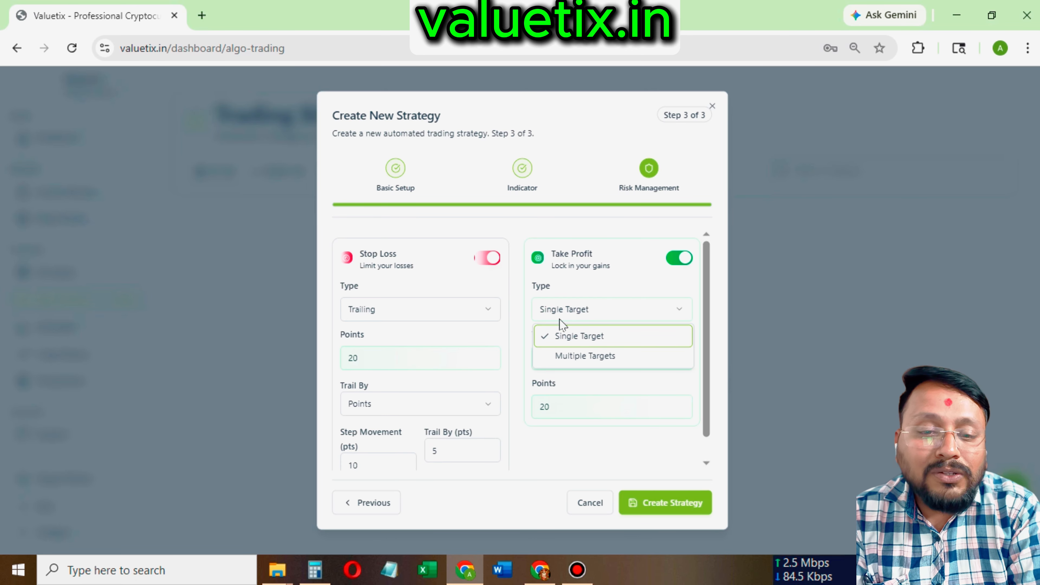
click(583, 357)
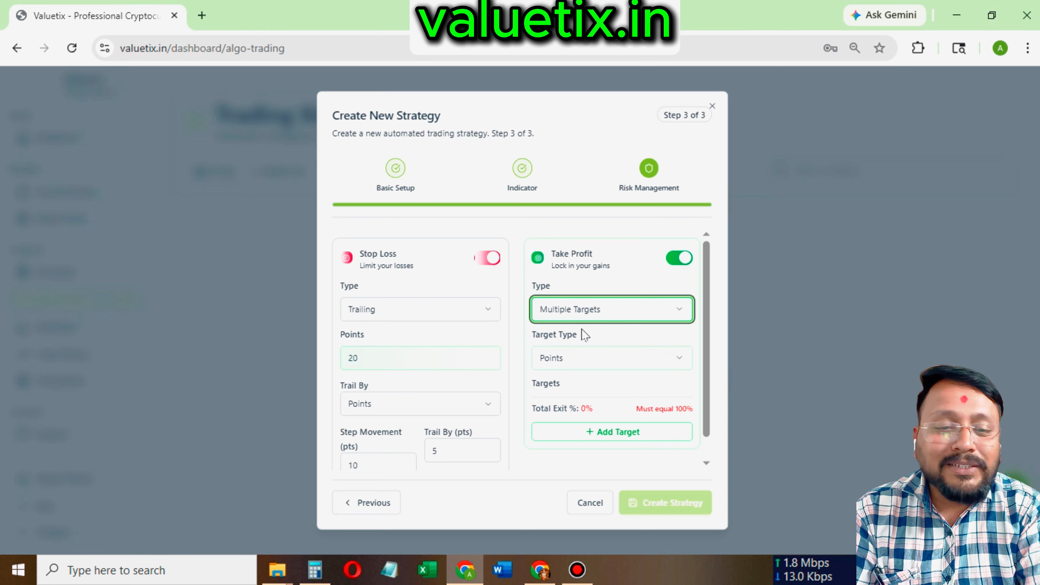
Step: Keep Multiple Targets for the take profit, then switch its target type to Percentage and back to Points
click(579, 310)
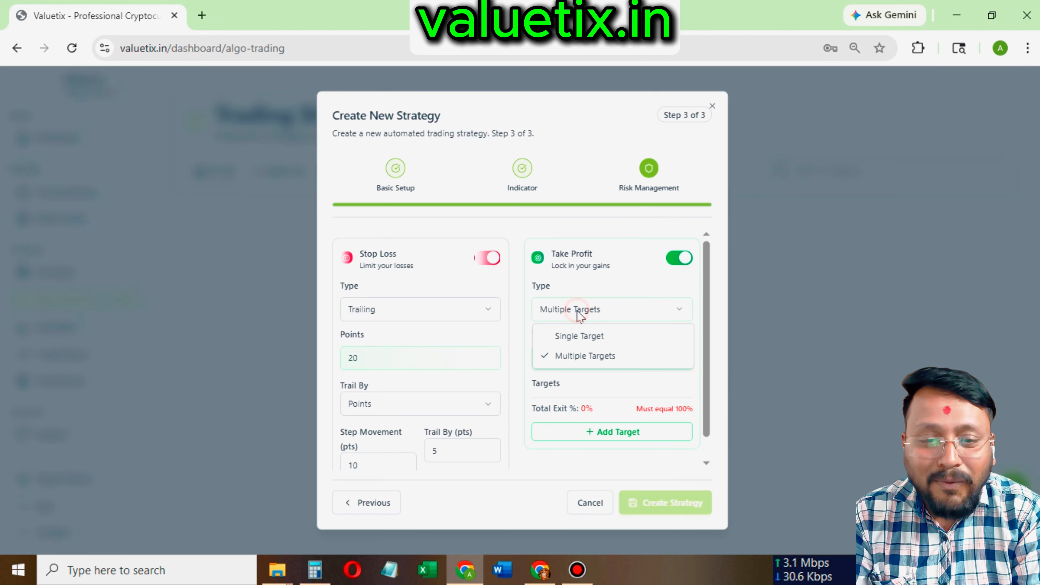
click(584, 358)
click(574, 363)
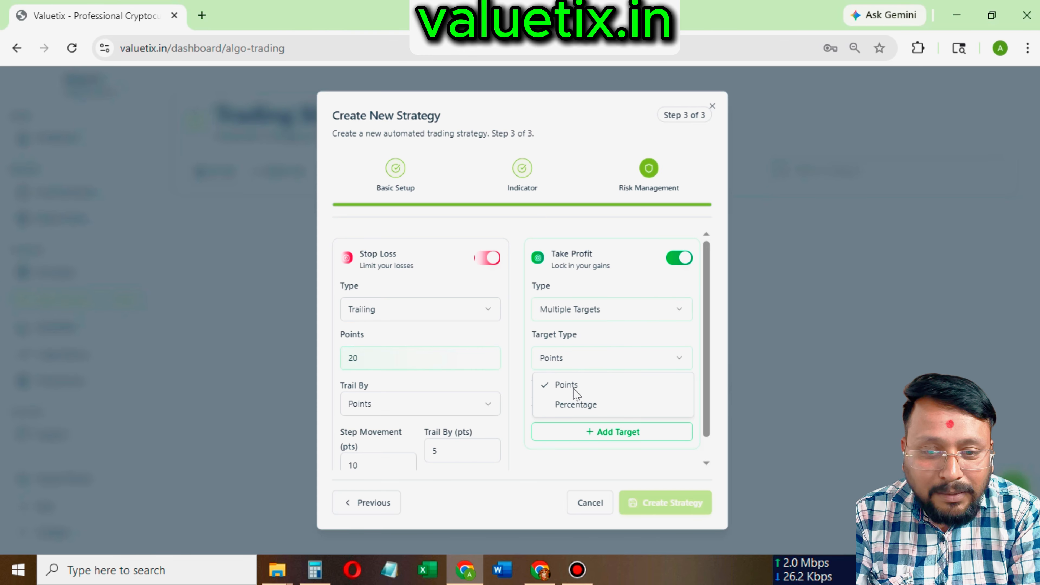
click(573, 406)
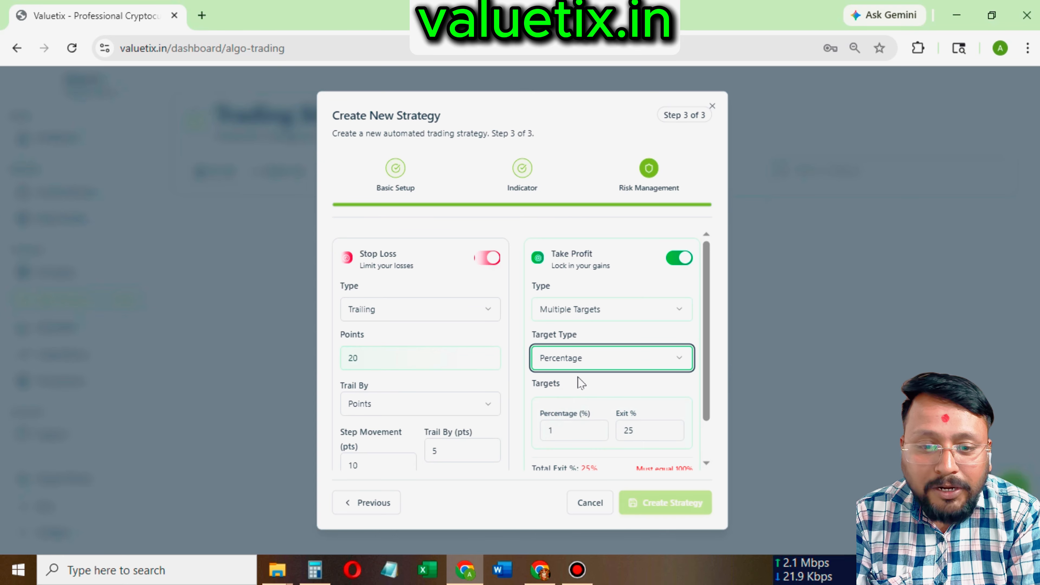
click(581, 364)
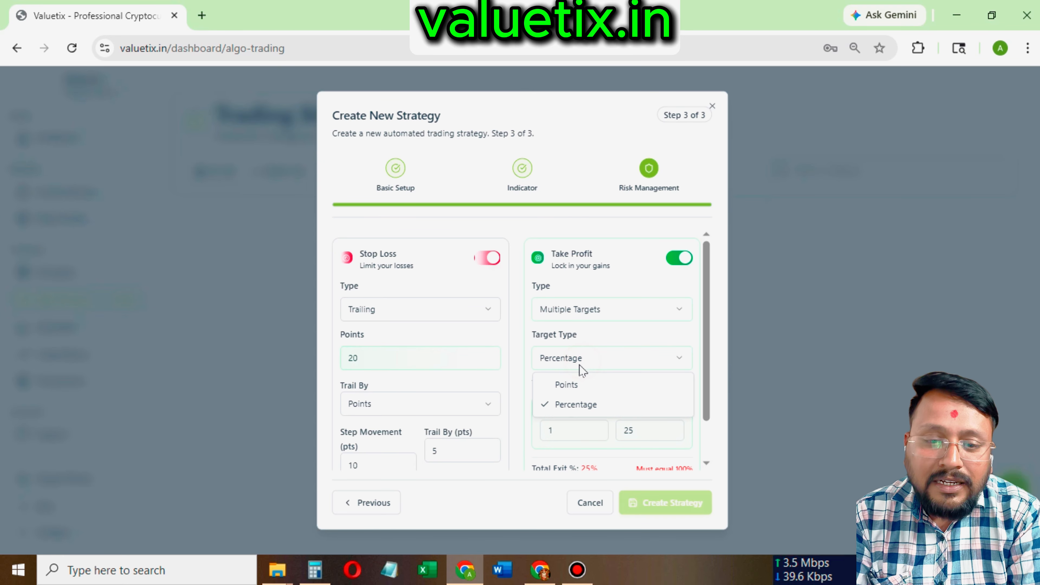
click(558, 385)
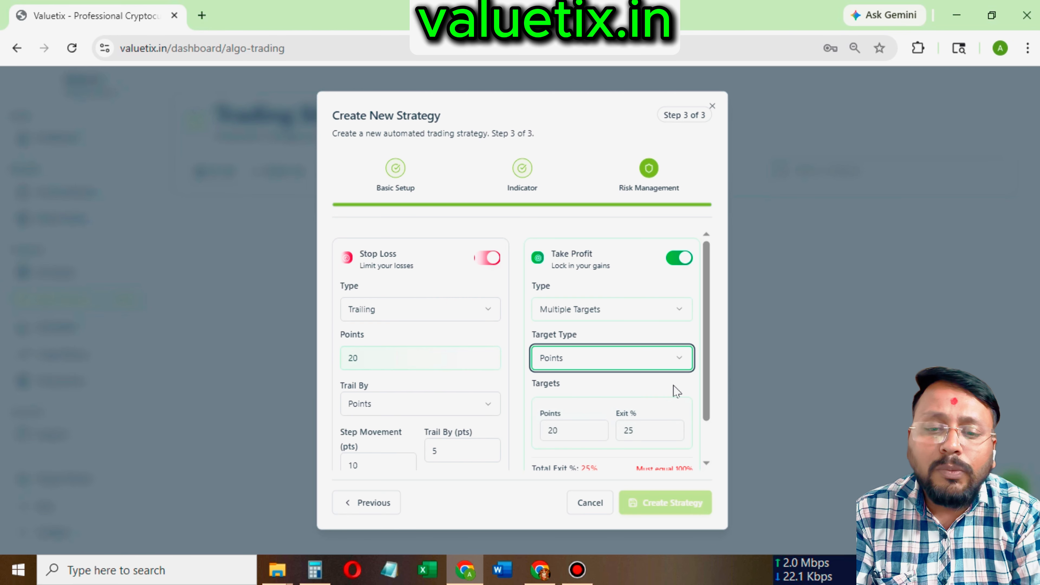
Step: Add three more take profit targets at 21, 22 and 23 points, each with a 25% exit
scroll(719, 462, down, 2)
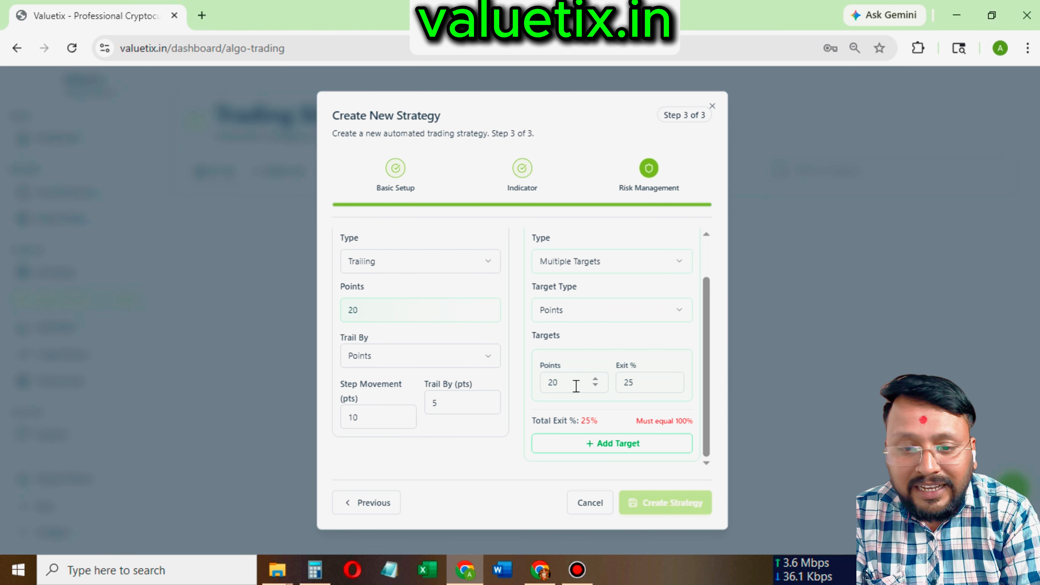
click(607, 443)
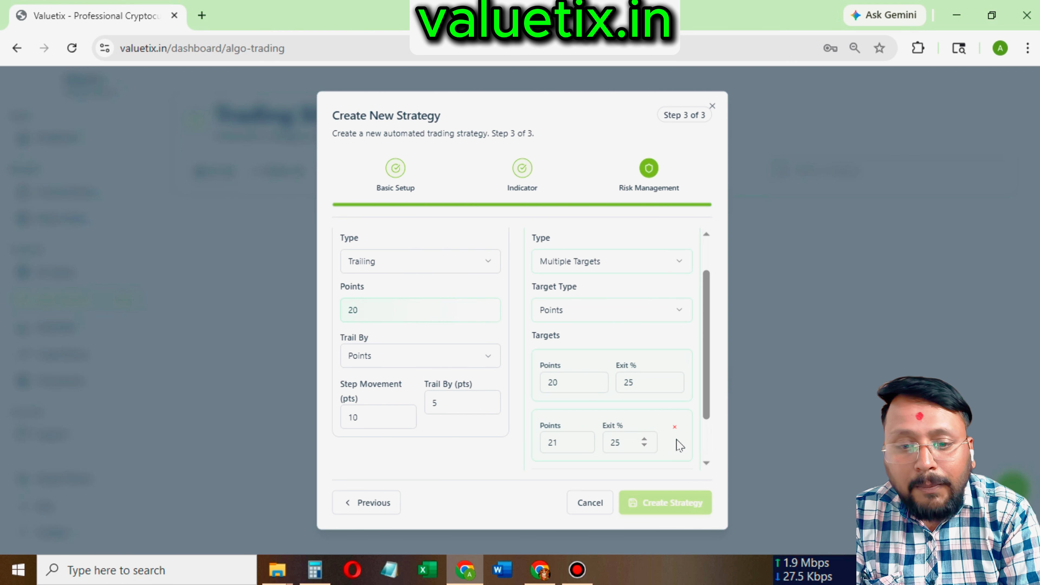
scroll(709, 450, down, 2)
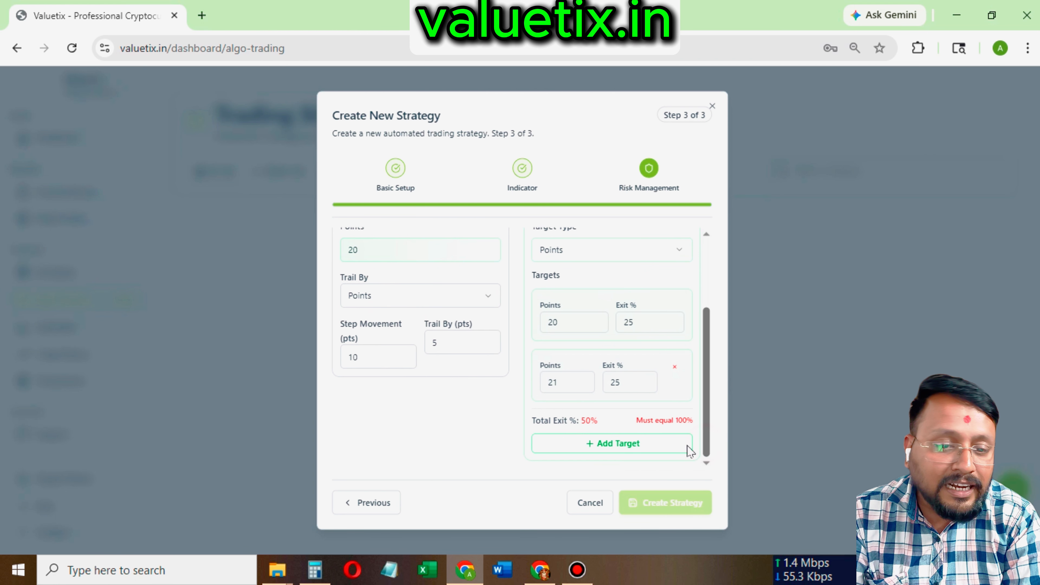
click(622, 447)
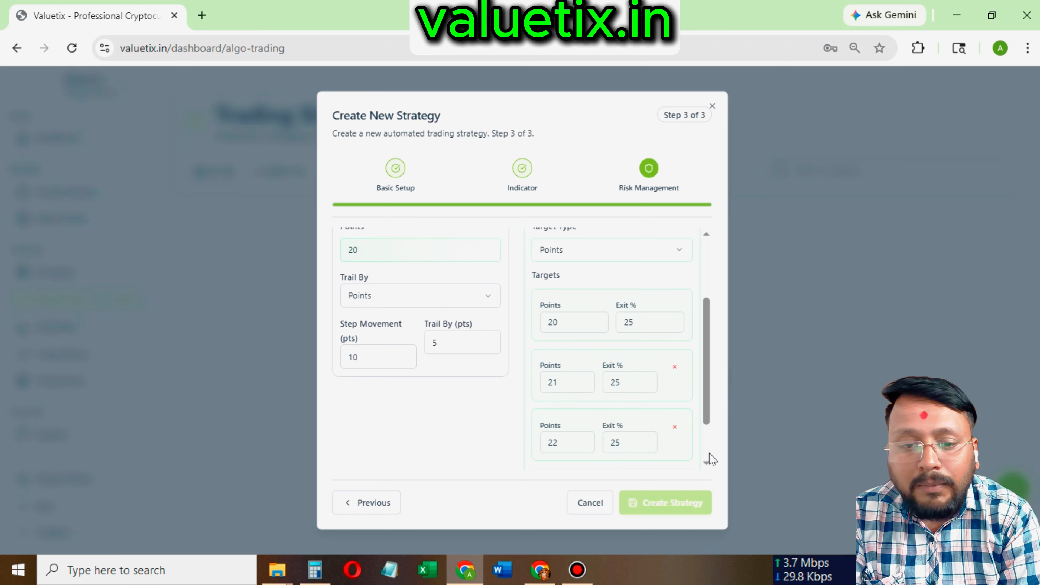
scroll(703, 456, down, 2)
click(626, 446)
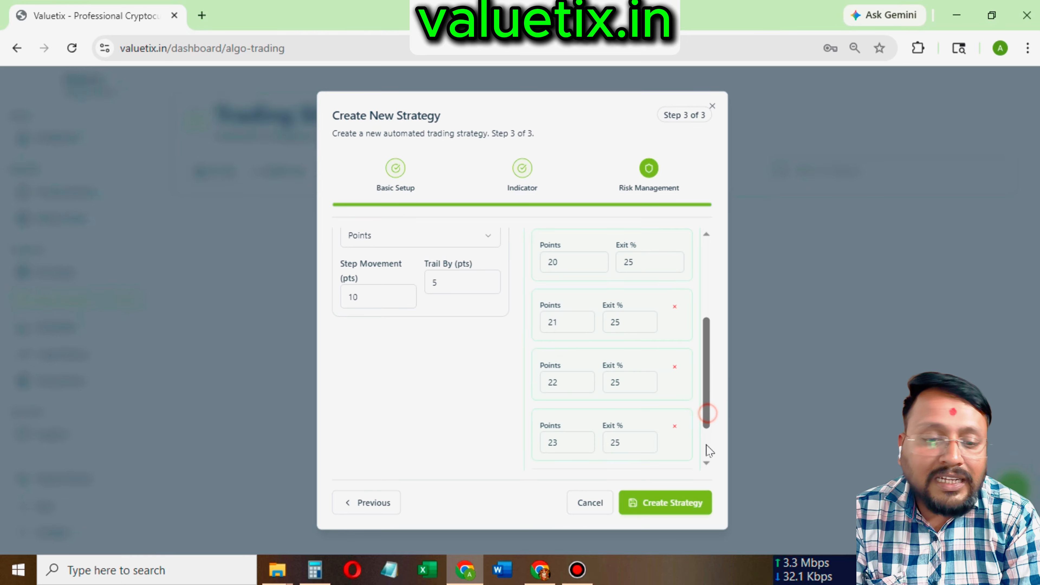
scroll(703, 459, down, 2)
triple_click(610, 444)
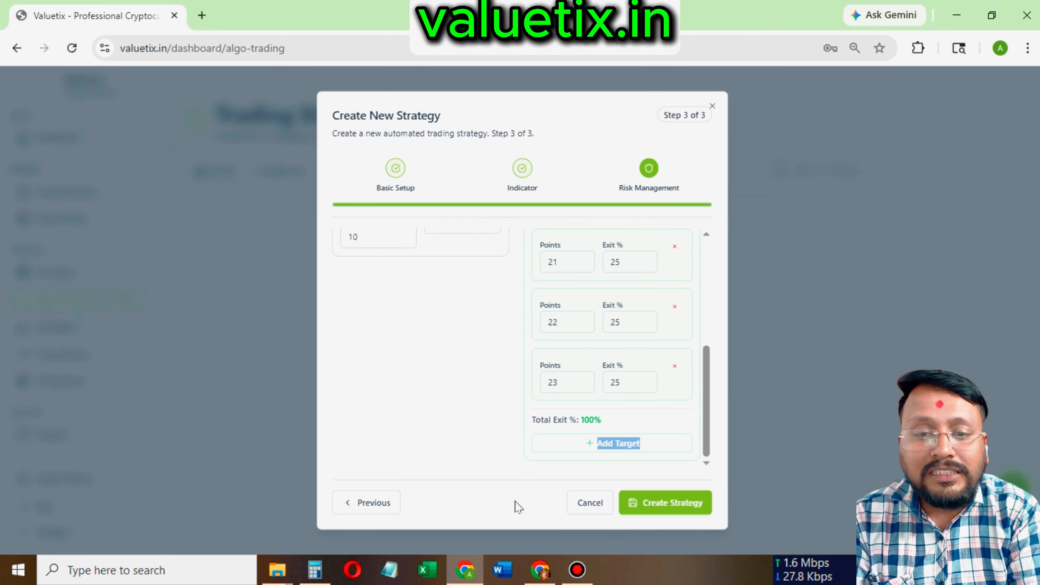
Step: Go back to the strategy's indicator settings, replace EMA with Wealth Creator v2.0, and continue to risk management
click(368, 505)
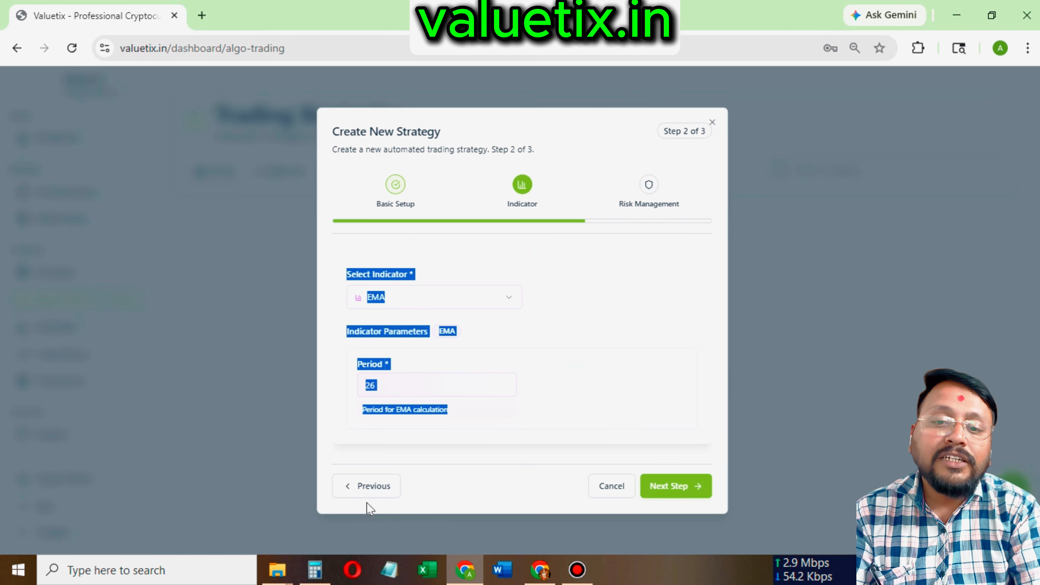
click(577, 295)
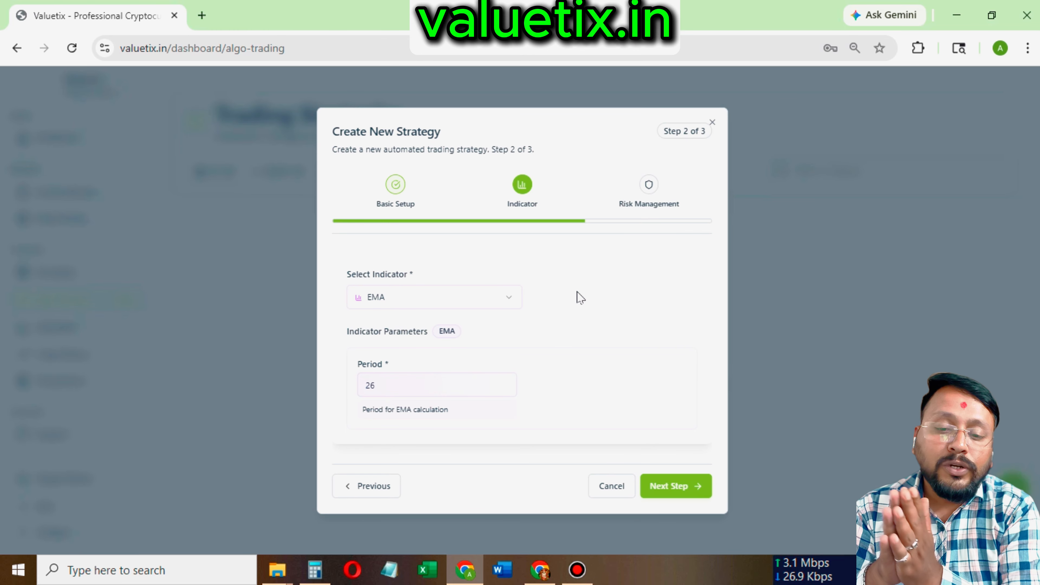
click(418, 297)
key(Down)
key(Down)
key(Down)
key(Down)
key(Down)
key(Down)
key(Down)
key(Down)
key(Down)
key(Down)
key(Down)
key(Down)
key(Down)
key(Down)
key(Down)
key(Down)
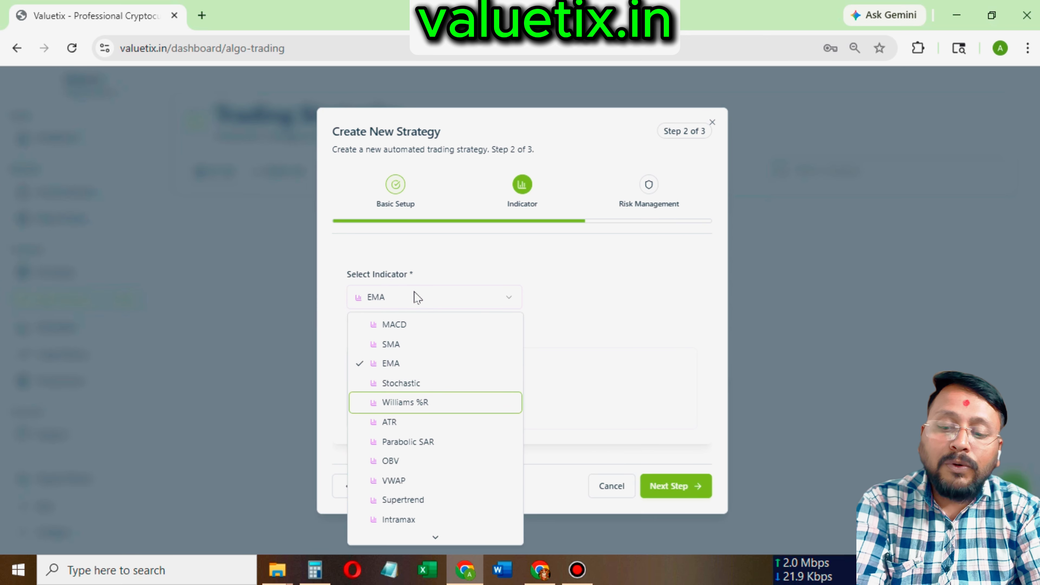
key(Return)
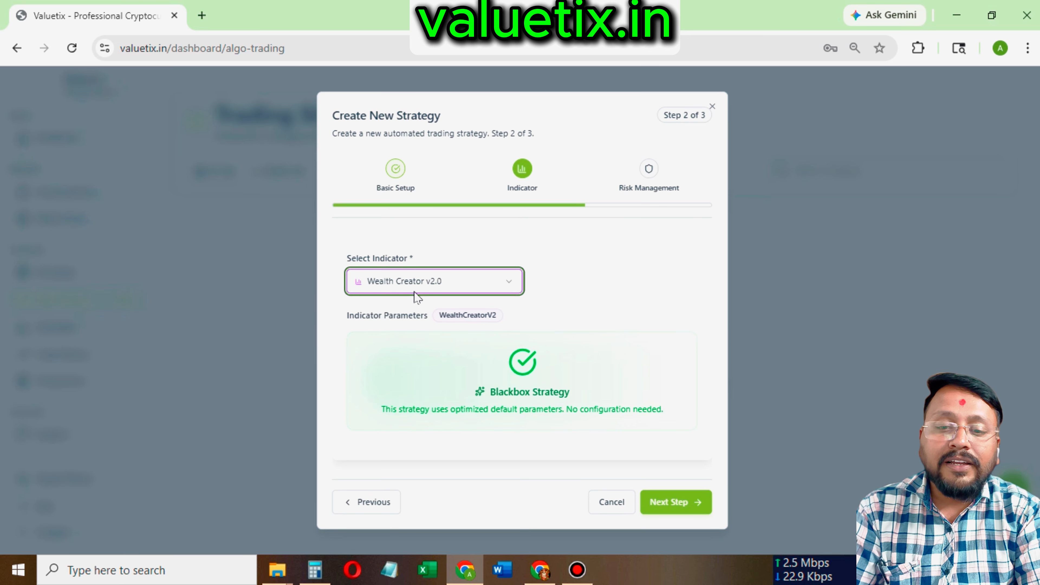
click(574, 340)
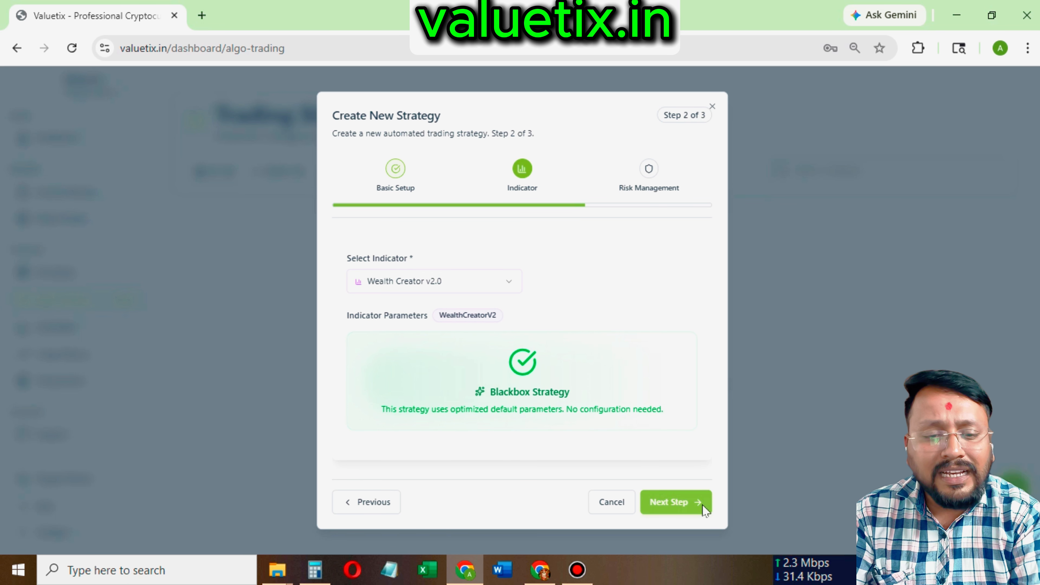
click(676, 502)
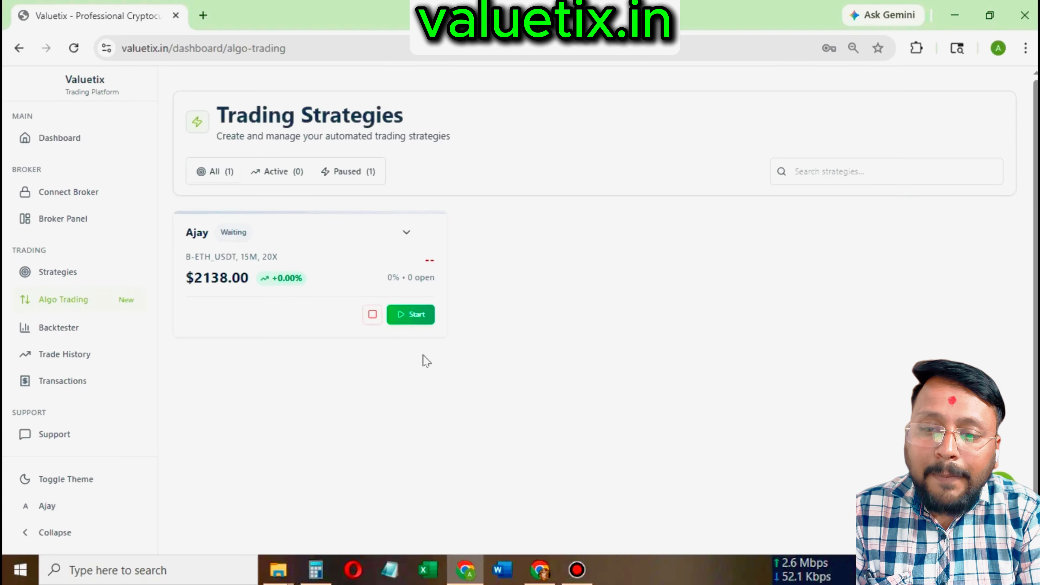
Step: Open the Strategy Backtester and run the backtest of the 1h eth strategy on B-ETH_USDT
click(58, 327)
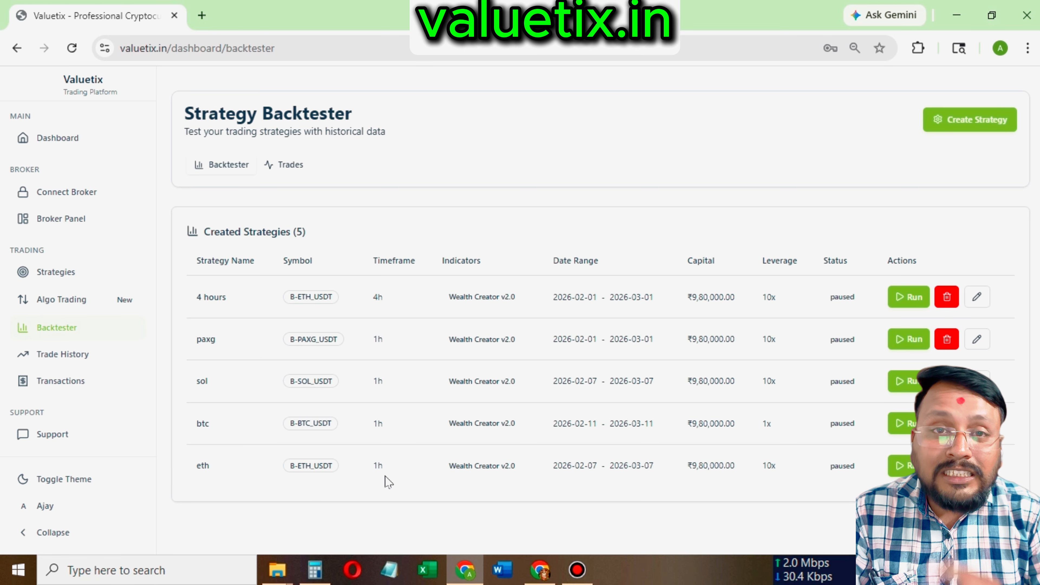
double_click(378, 466)
double_click(206, 466)
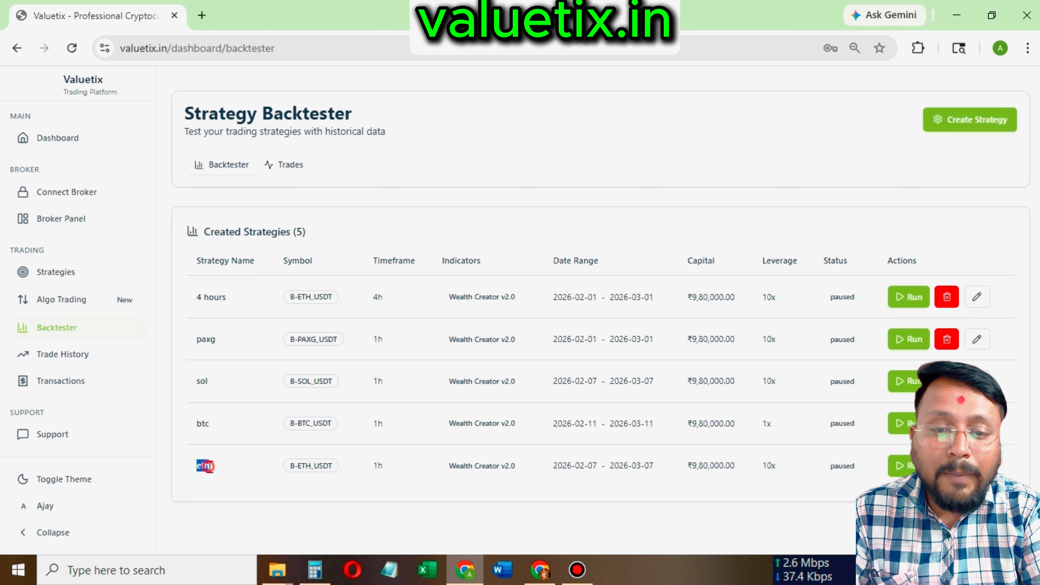
double_click(381, 466)
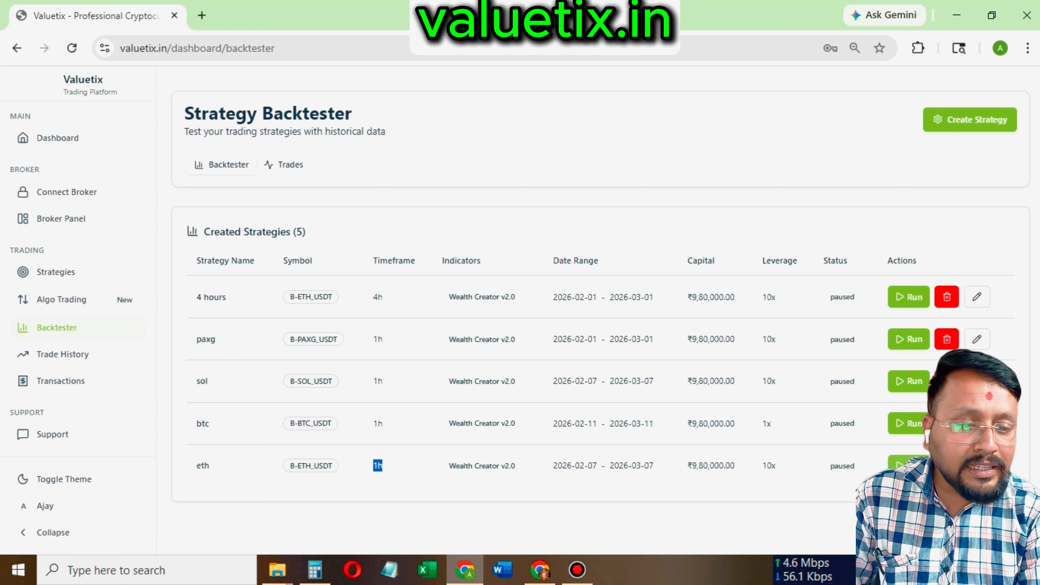
click(905, 465)
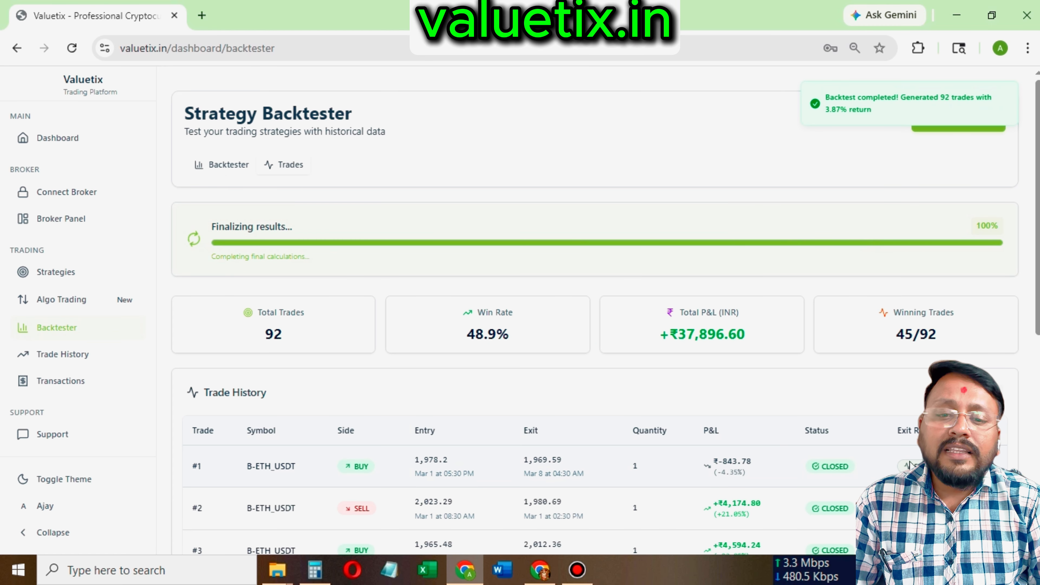